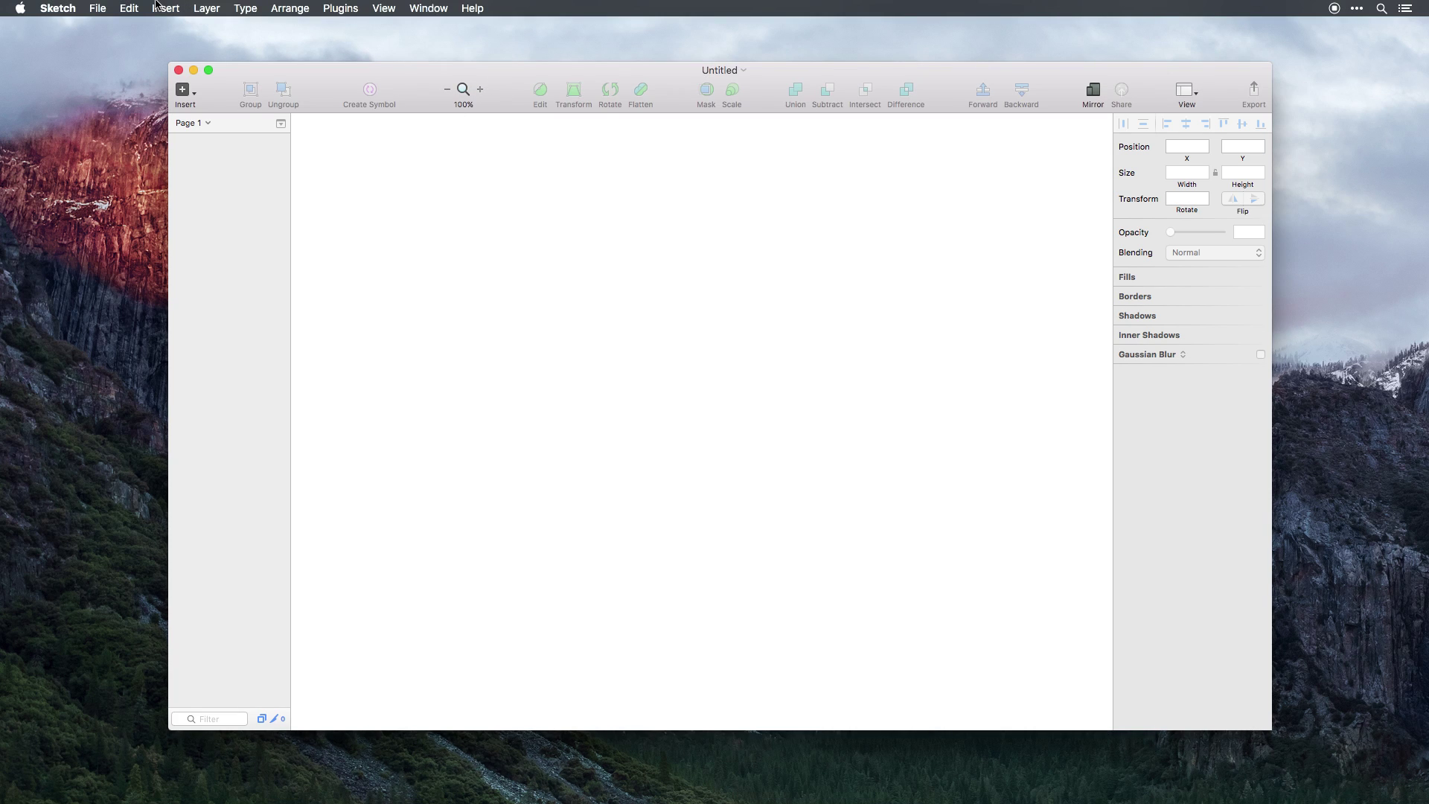
# Draw a rounded rectangle on the canvas using Insert > Shape > Rounded.
pyautogui.click(198, 106)
pyautogui.moveTo(297, 151)
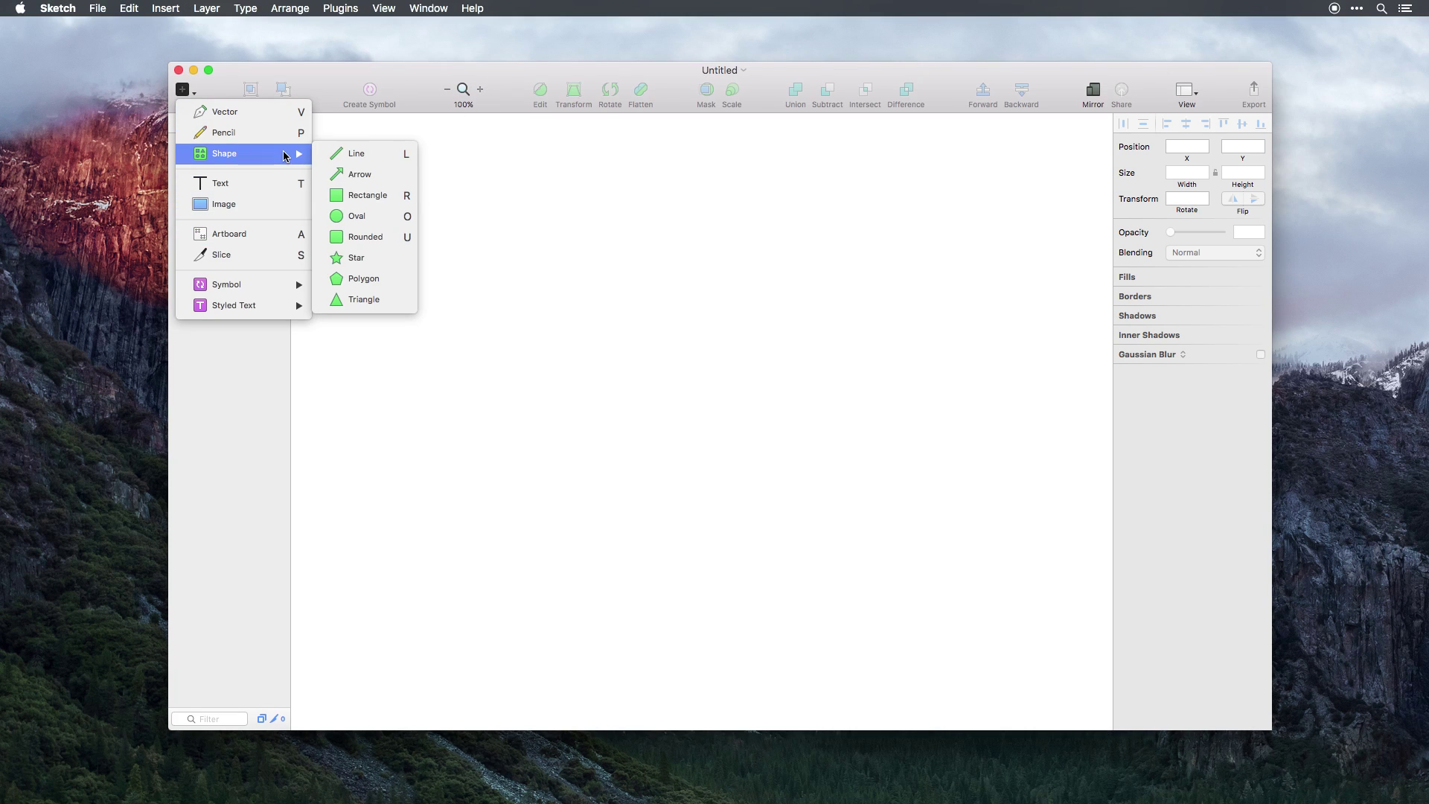
pyautogui.click(370, 237)
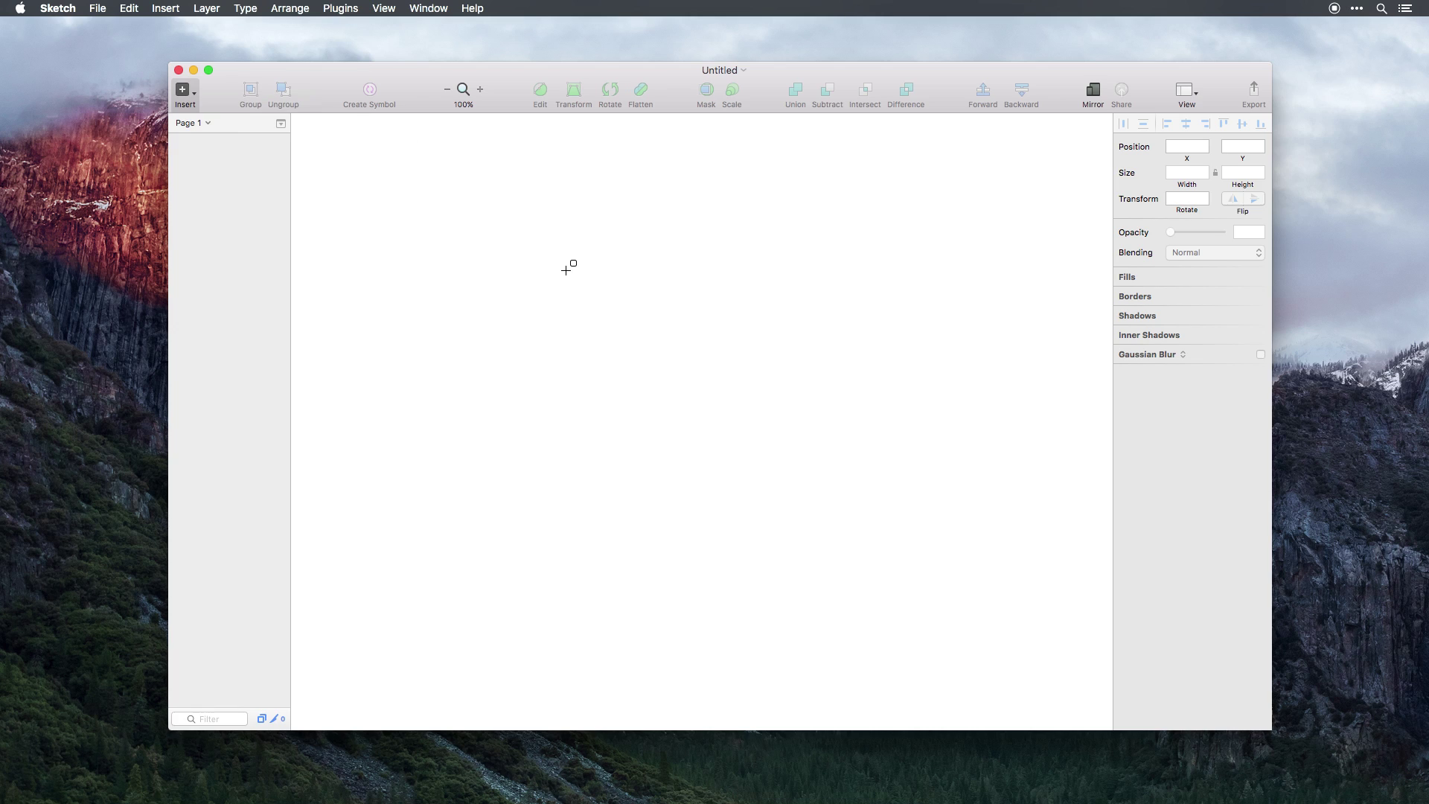
pyautogui.moveTo(565, 271); pyautogui.dragTo(797, 335)
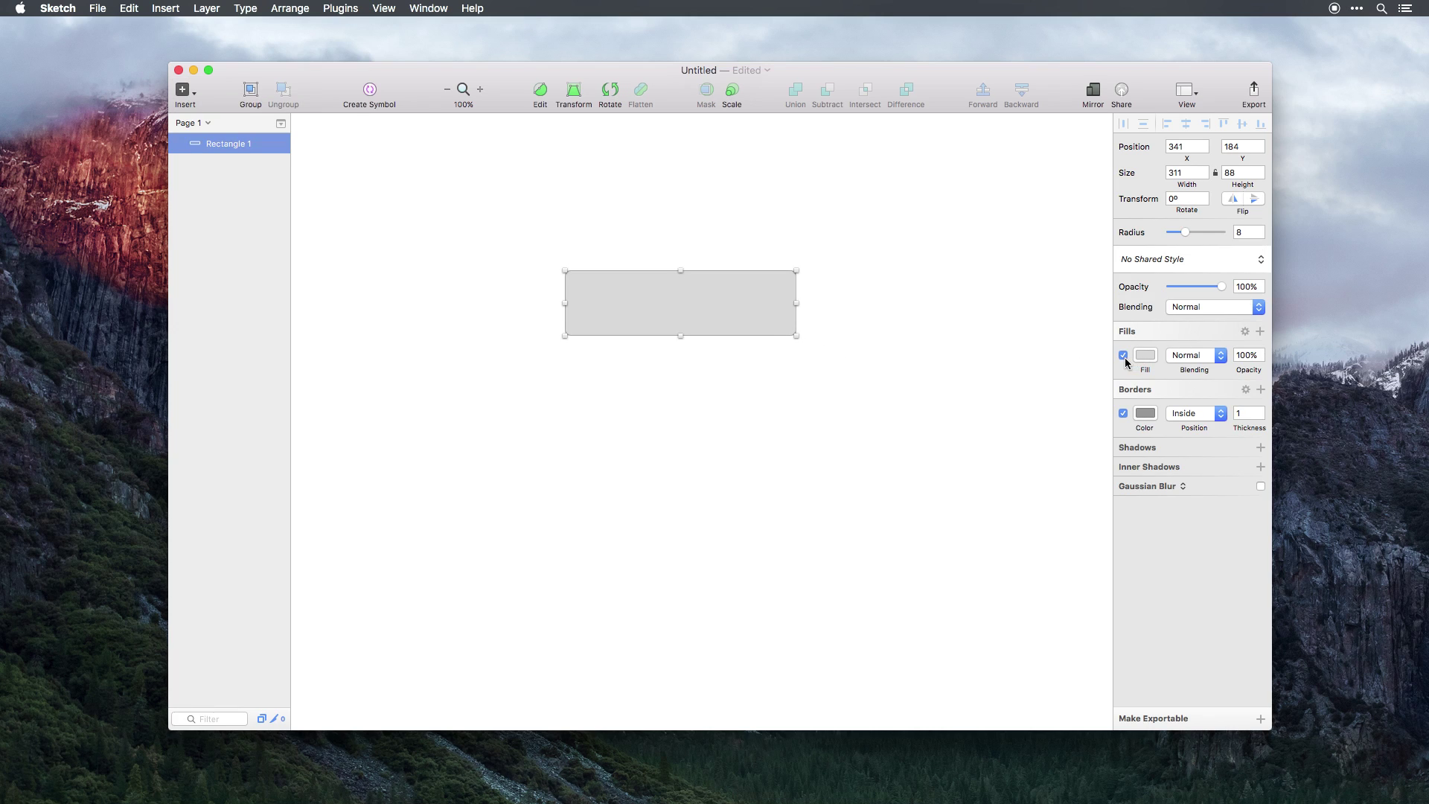
# Remove the rectangle's border, fill it blue and add a drop shadow.
pyautogui.click(1123, 413)
pyautogui.click(1145, 355)
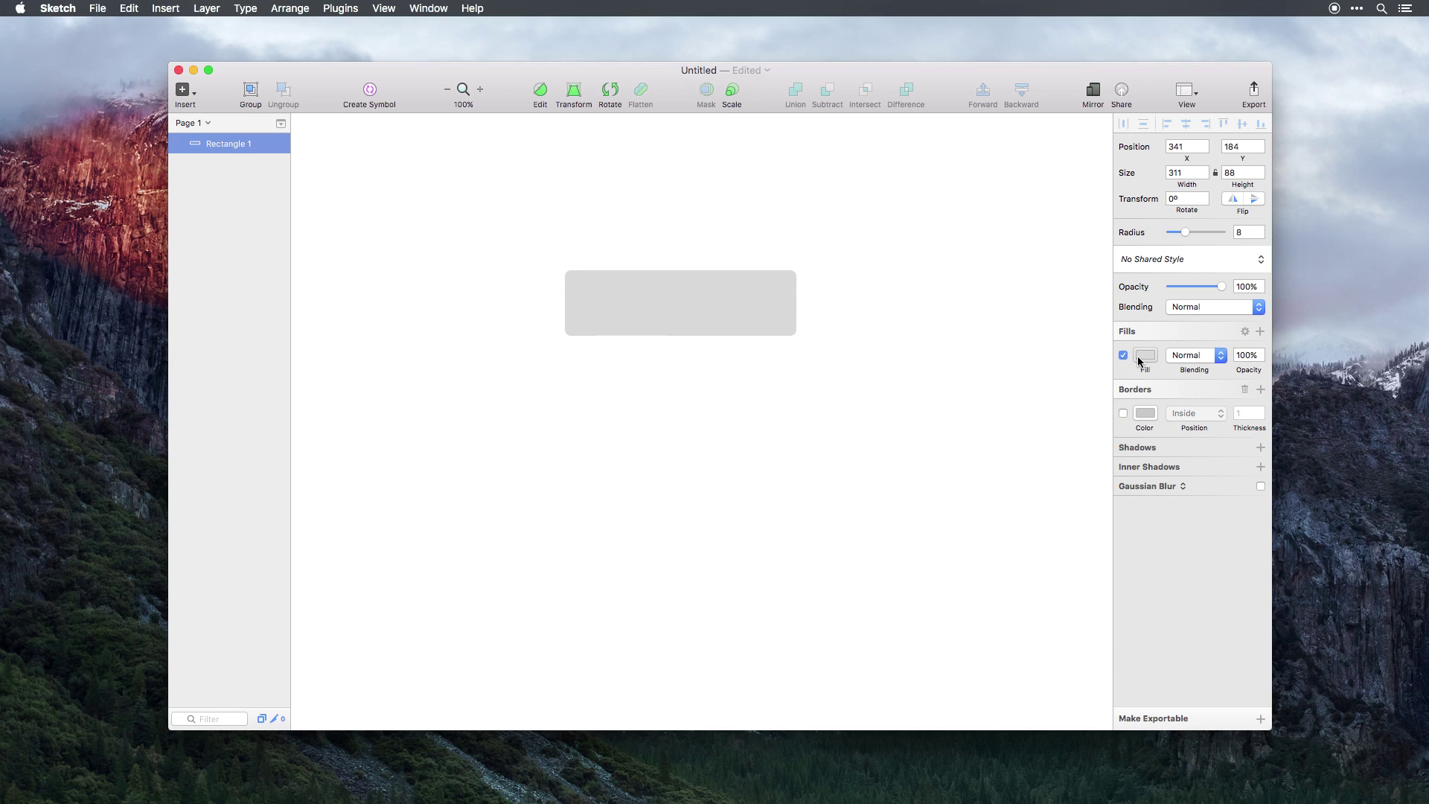
pyautogui.click(1124, 618)
pyautogui.click(963, 435)
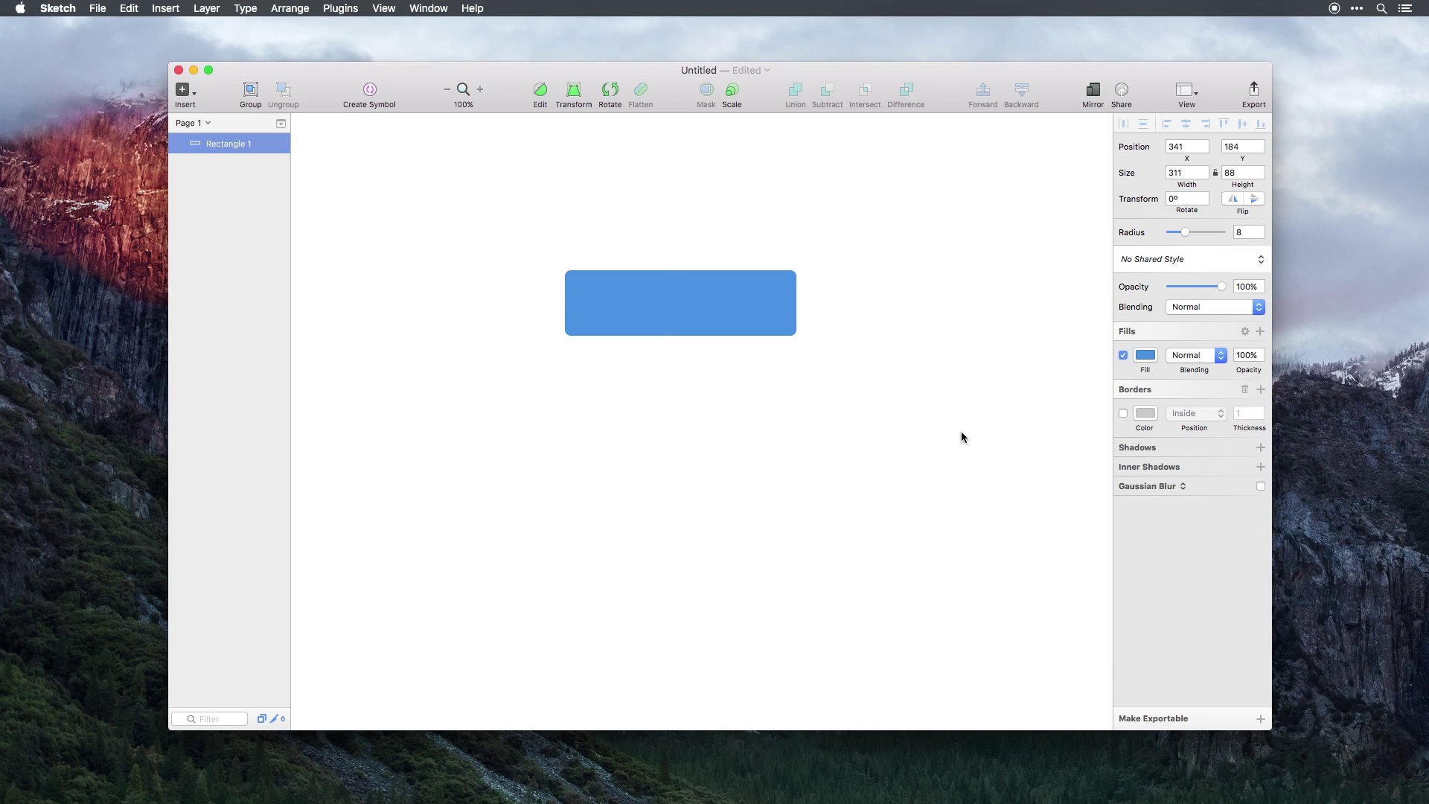
pyautogui.click(729, 319)
pyautogui.click(1260, 447)
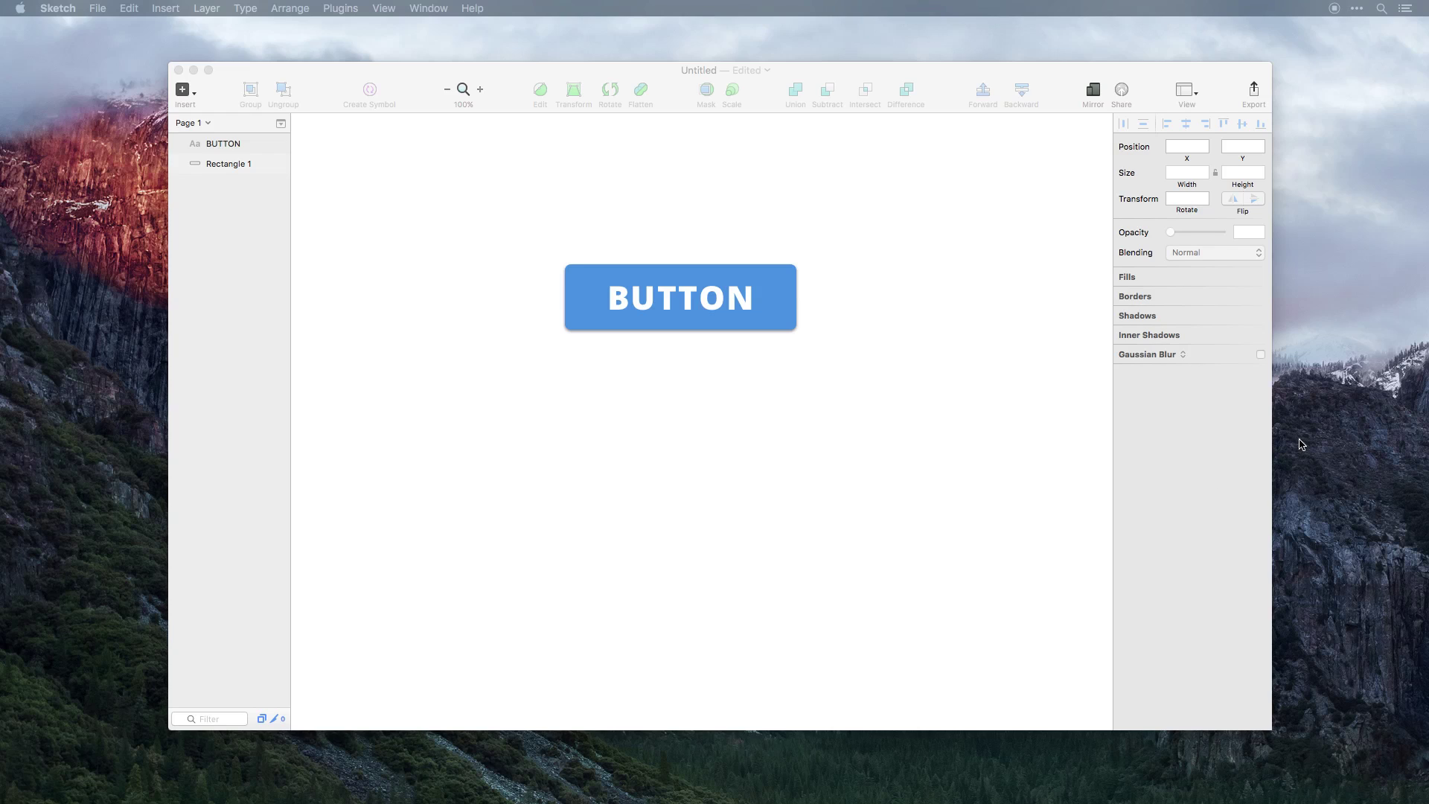
# Marquee-select the text and rectangle and create a symbol named 'BUTTON' from them.
pyautogui.click(928, 451)
pyautogui.moveTo(908, 257); pyautogui.dragTo(596, 362)
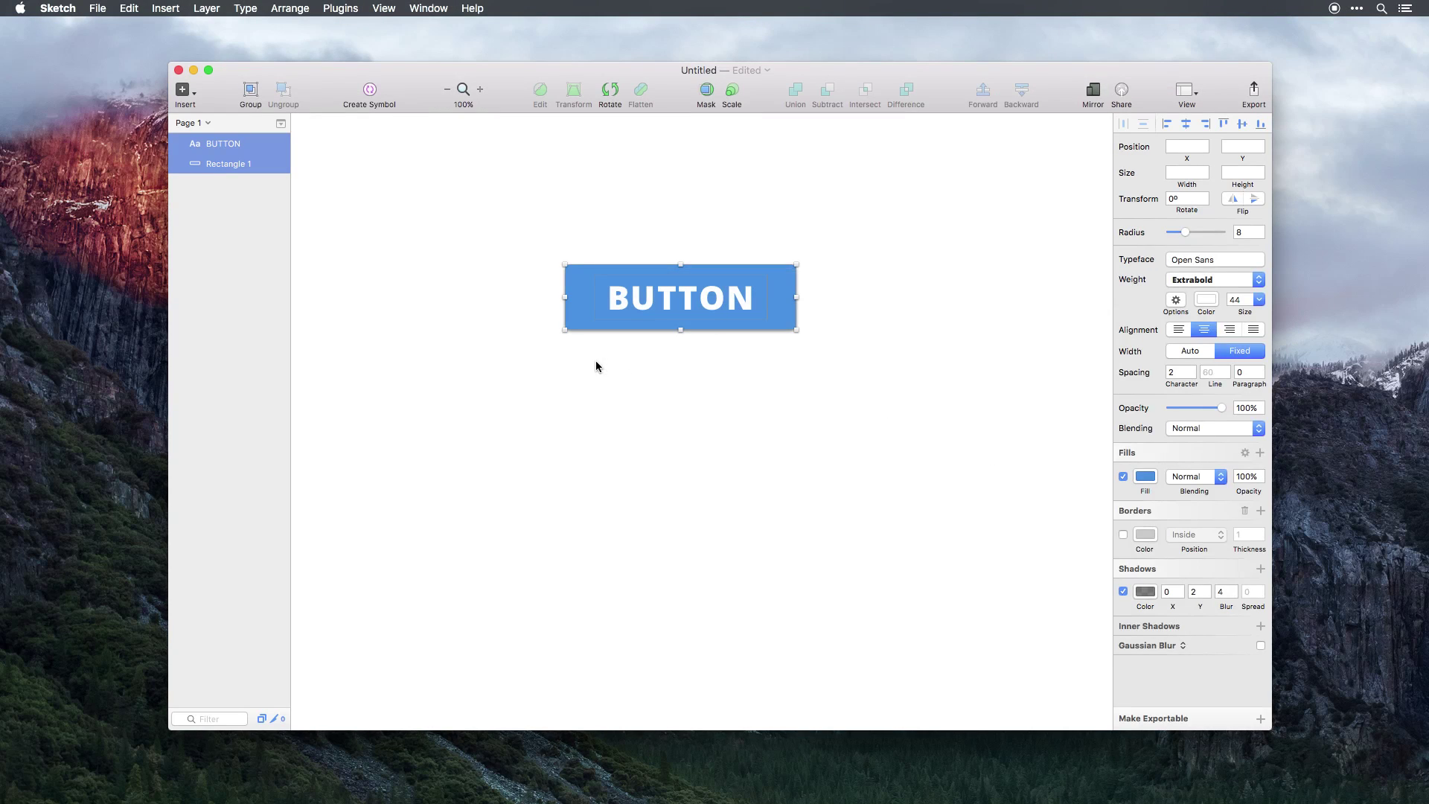
pyautogui.click(371, 90)
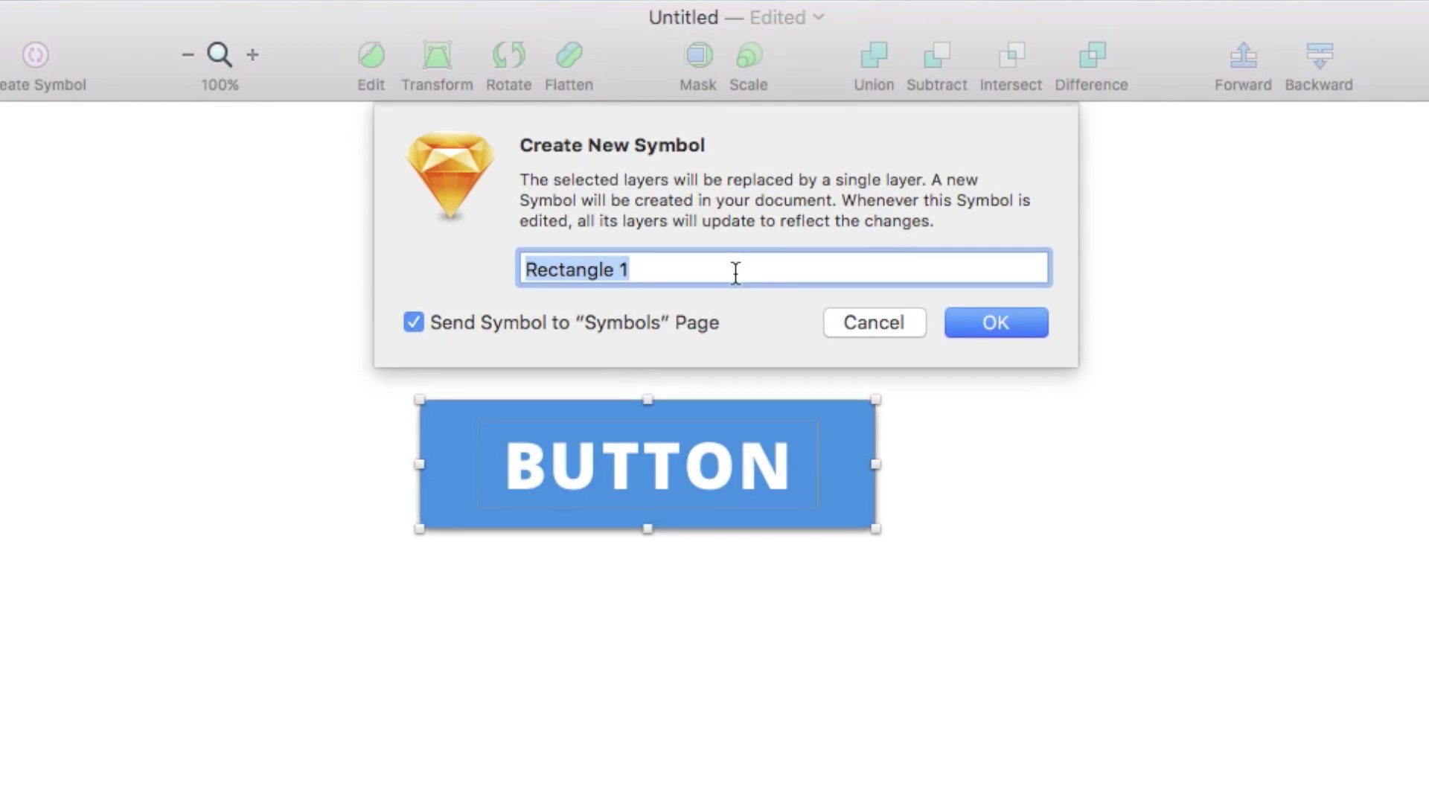
pyautogui.press('BackSpace')
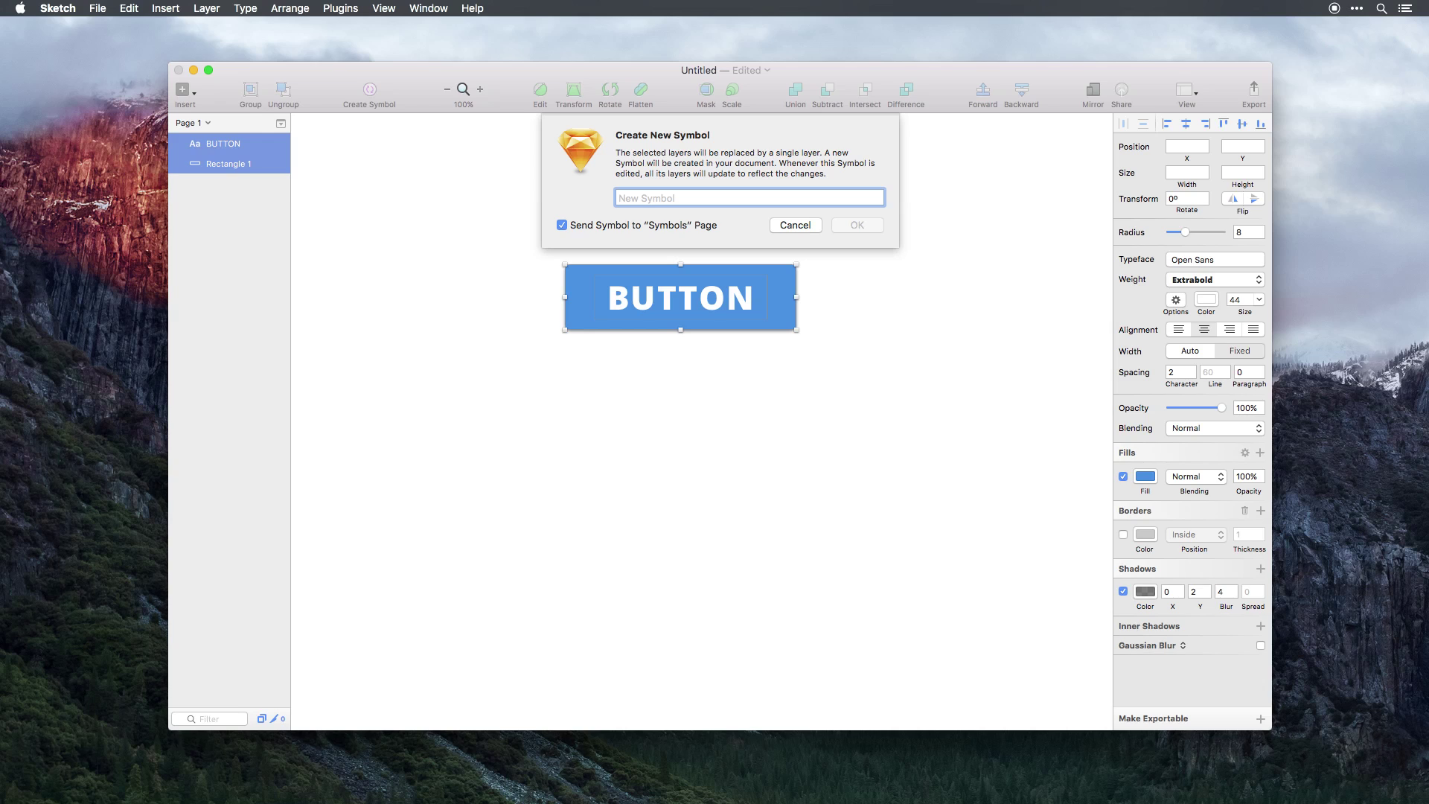
pyautogui.write('BUTTON')
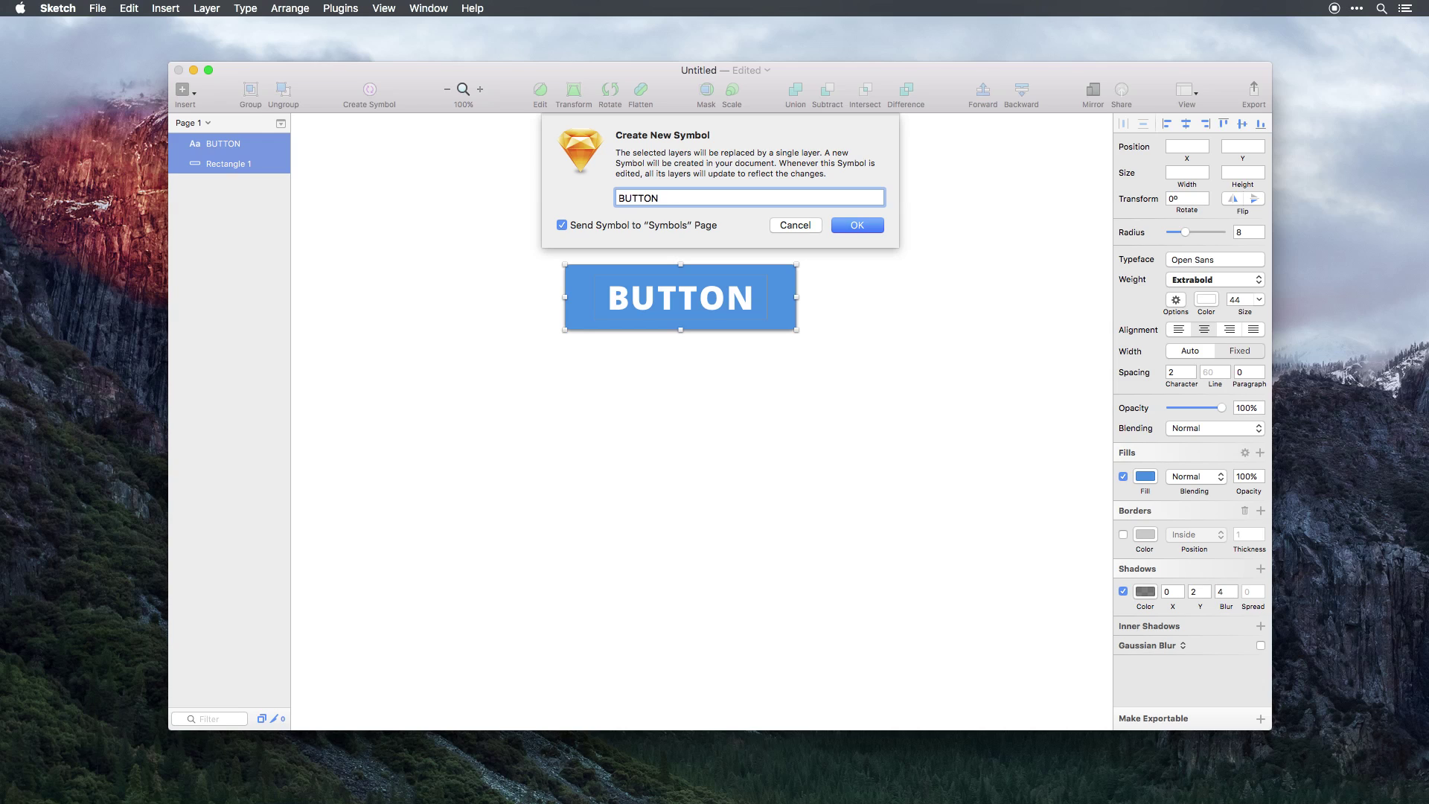
pyautogui.press('Return')
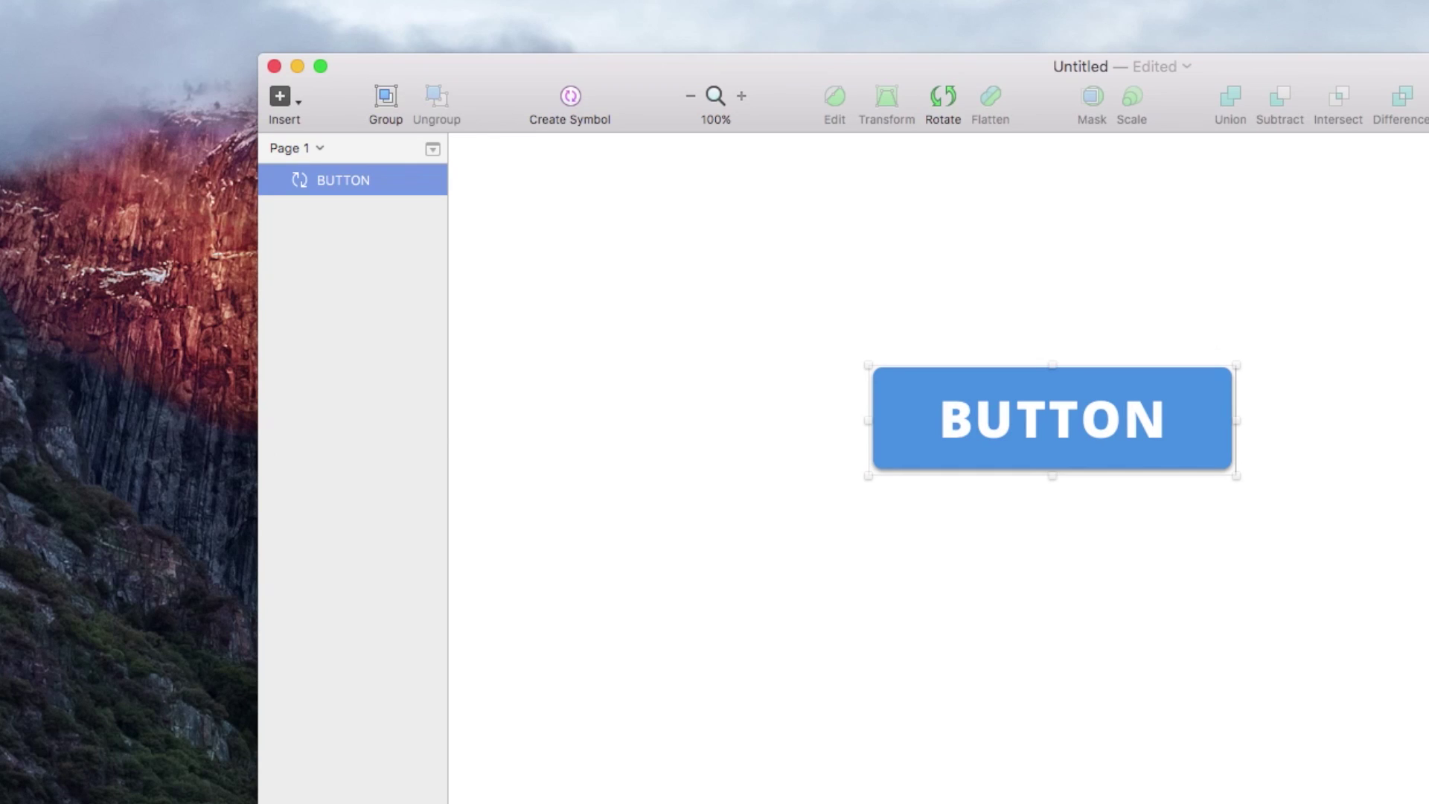
# Insert a second BUTTON symbol instance below the first one.
pyautogui.click(328, 210)
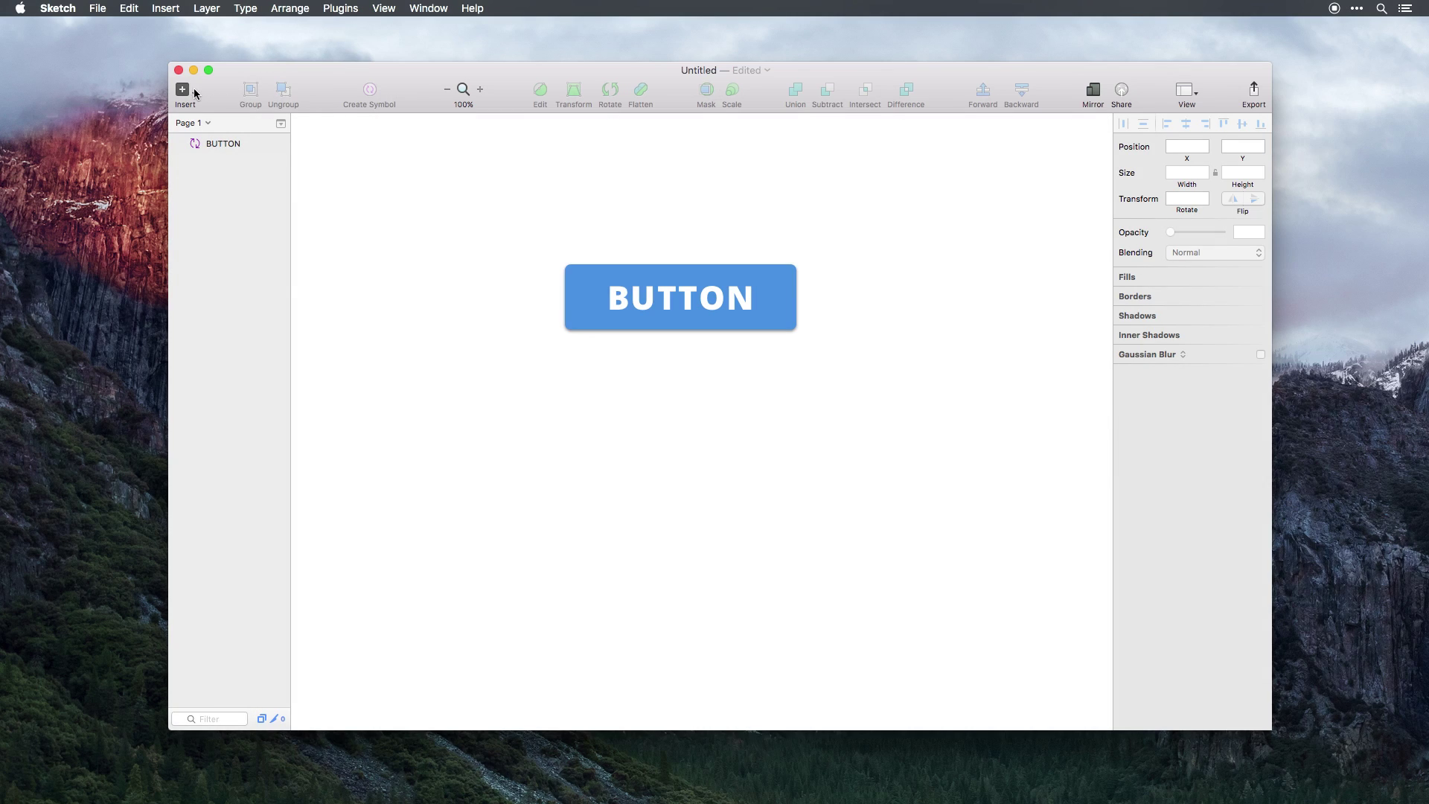
pyautogui.click(192, 88)
pyautogui.moveTo(249, 282)
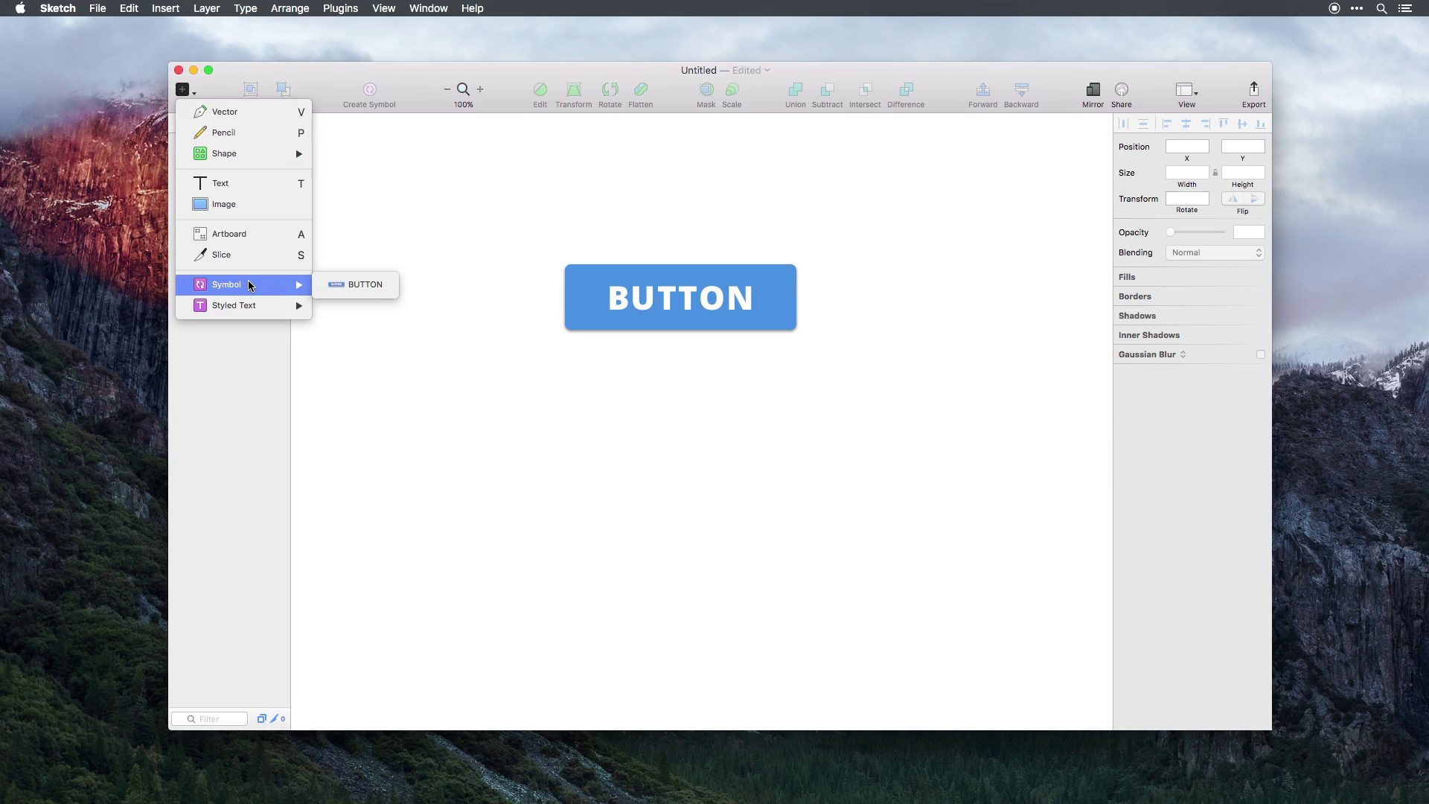
pyautogui.click(351, 288)
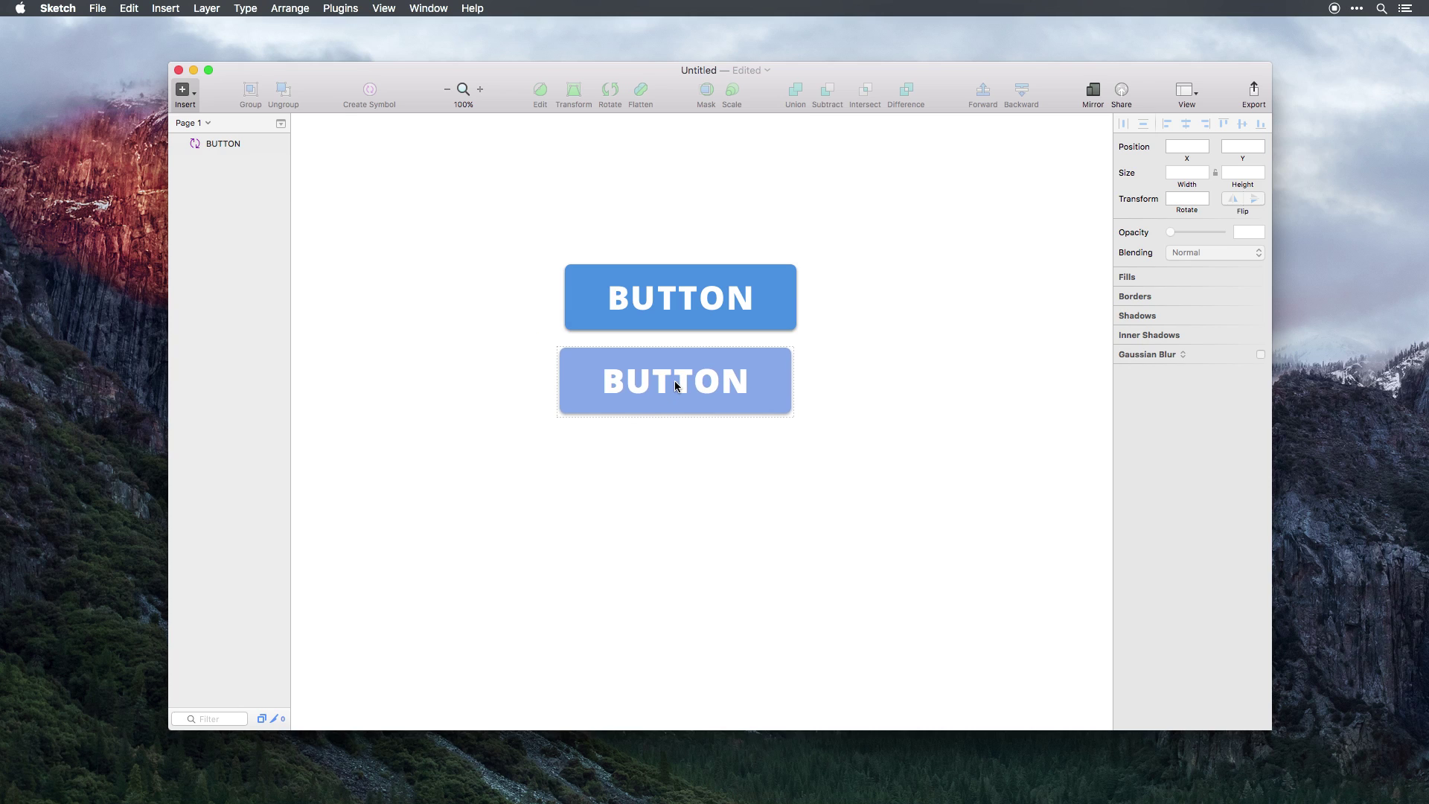
pyautogui.click(674, 382)
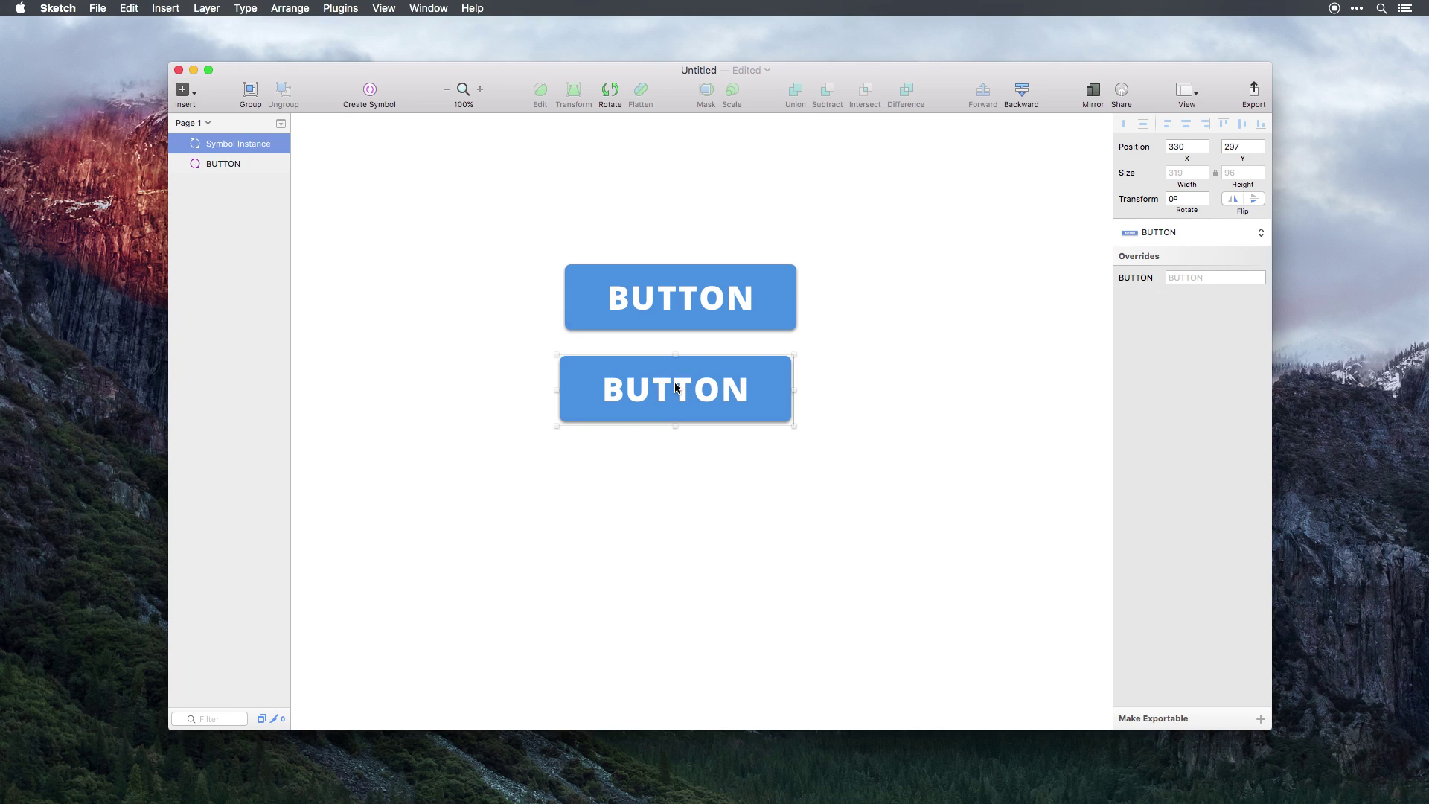
# Align both BUTTON instances horizontally, then select the top instance.
pyautogui.press('super+a')
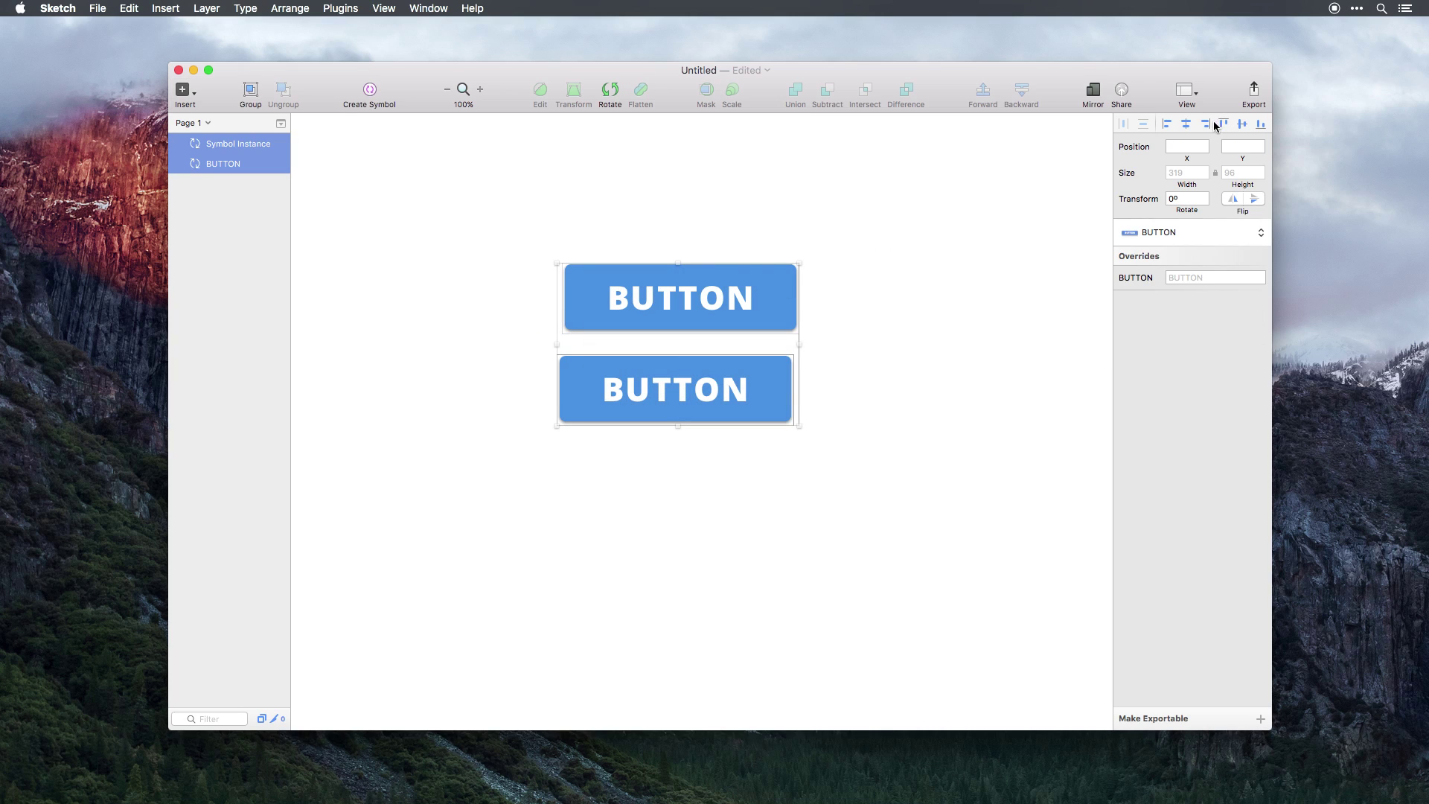
pyautogui.click(1187, 124)
pyautogui.click(1069, 216)
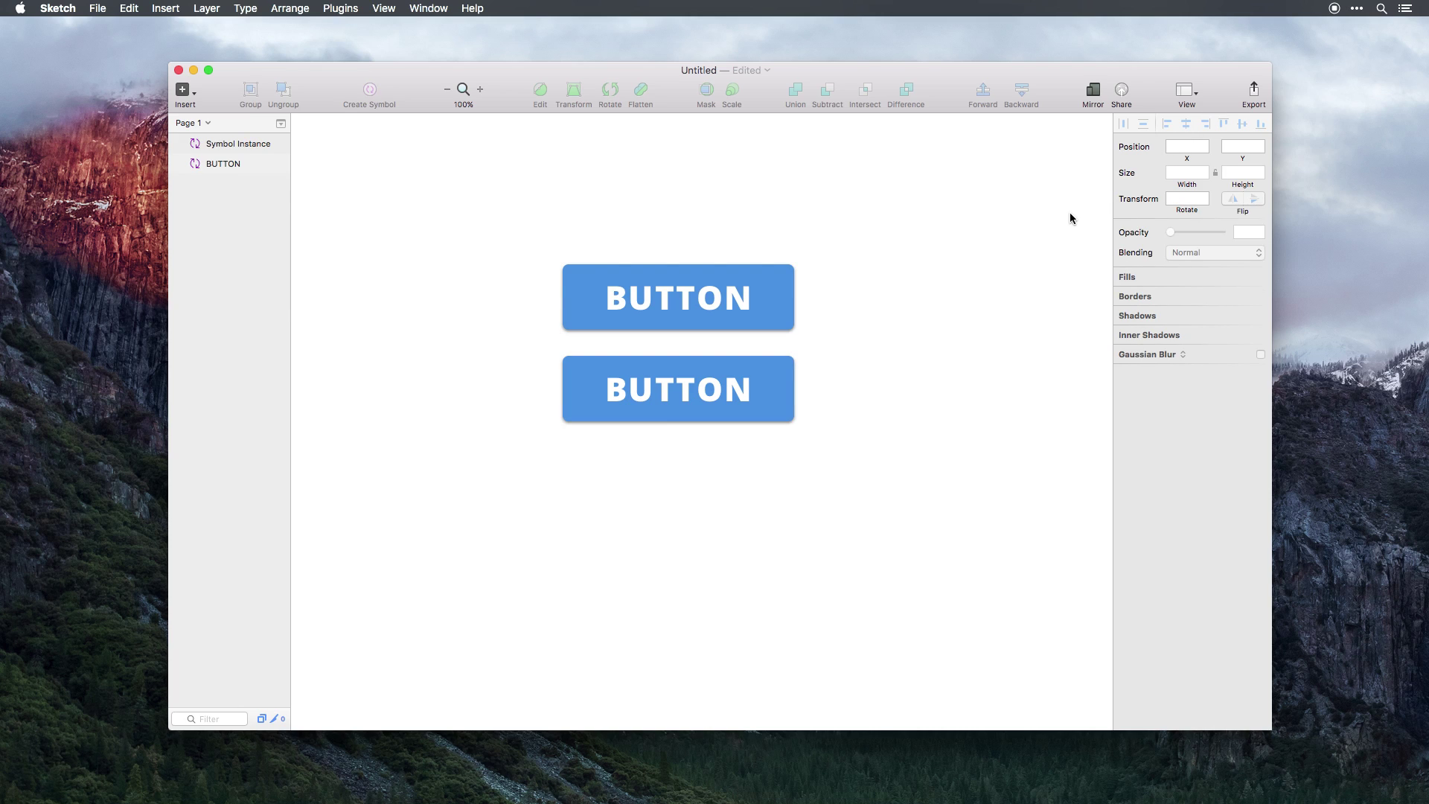
pyautogui.click(678, 312)
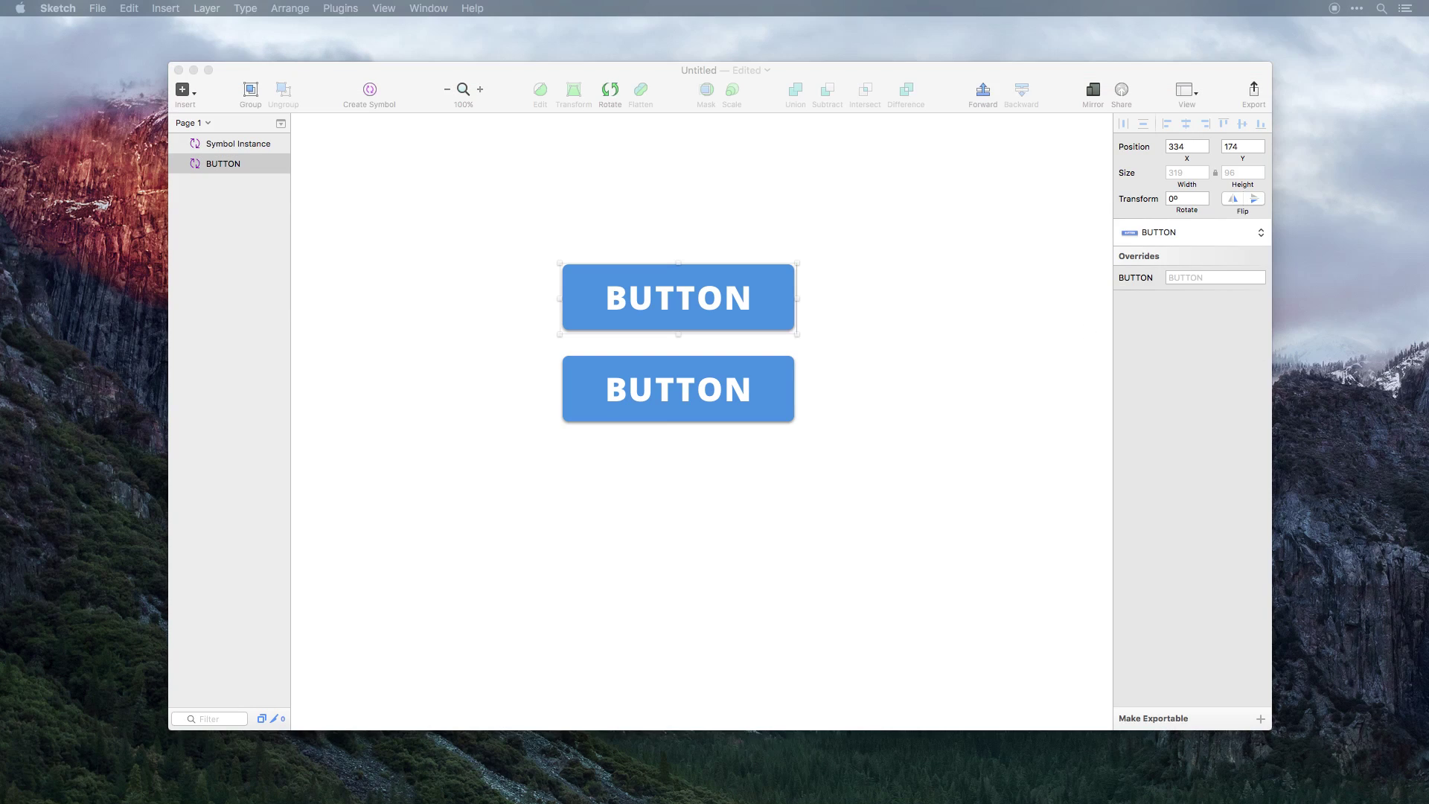
pyautogui.click(675, 277)
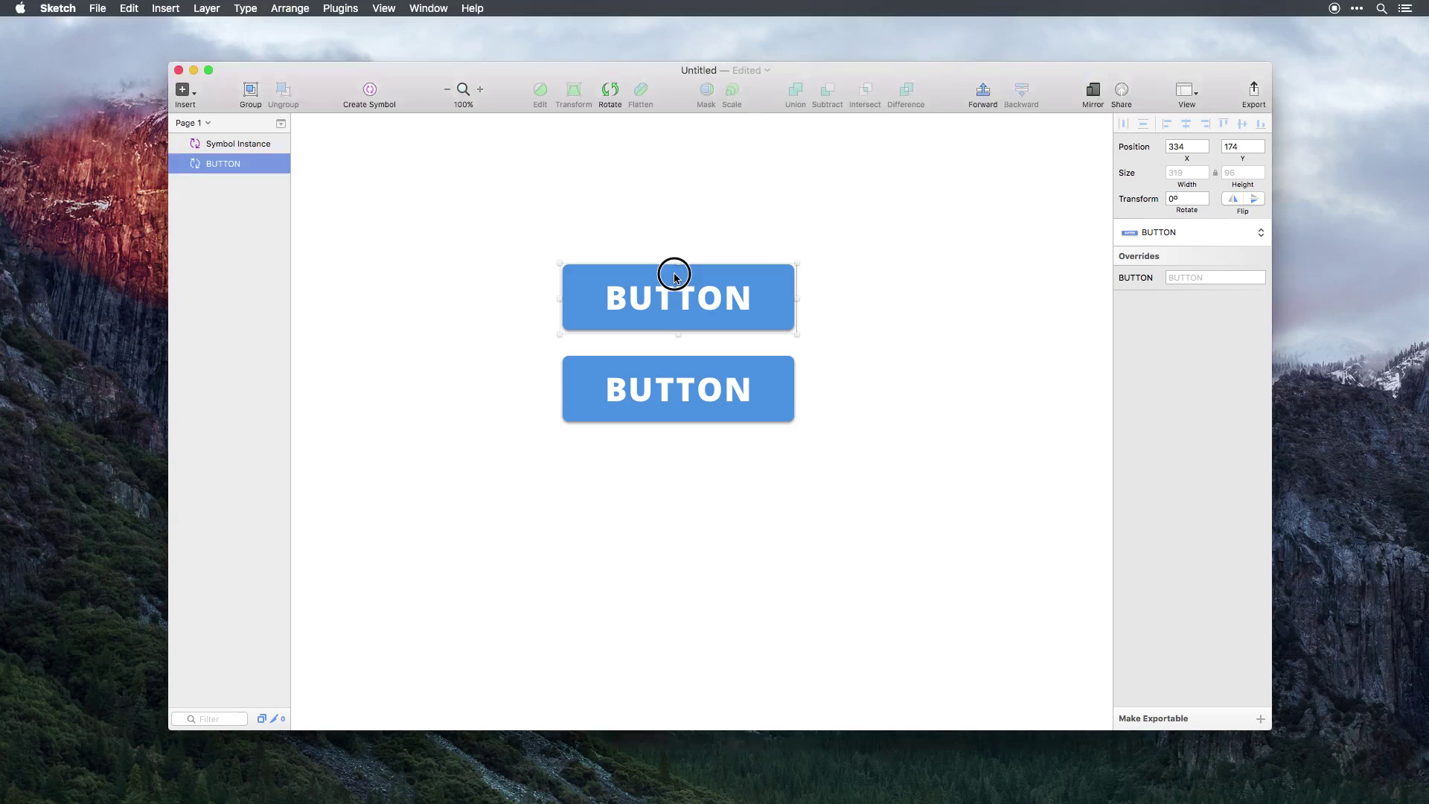
# Open the BUTTON symbol master and zoom it to 200%, centred on the canvas.
pyautogui.doubleClick(675, 279)
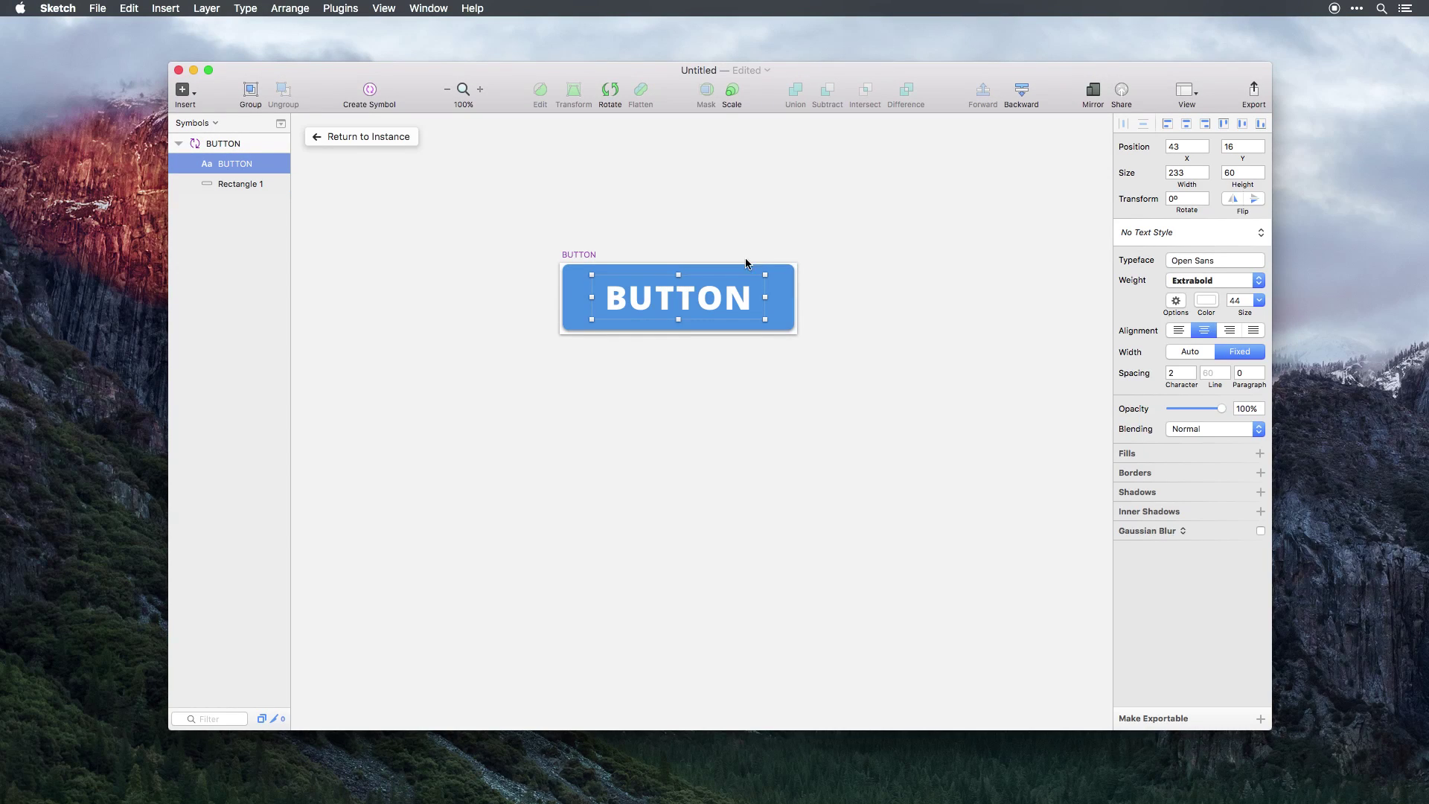
pyautogui.click(868, 308)
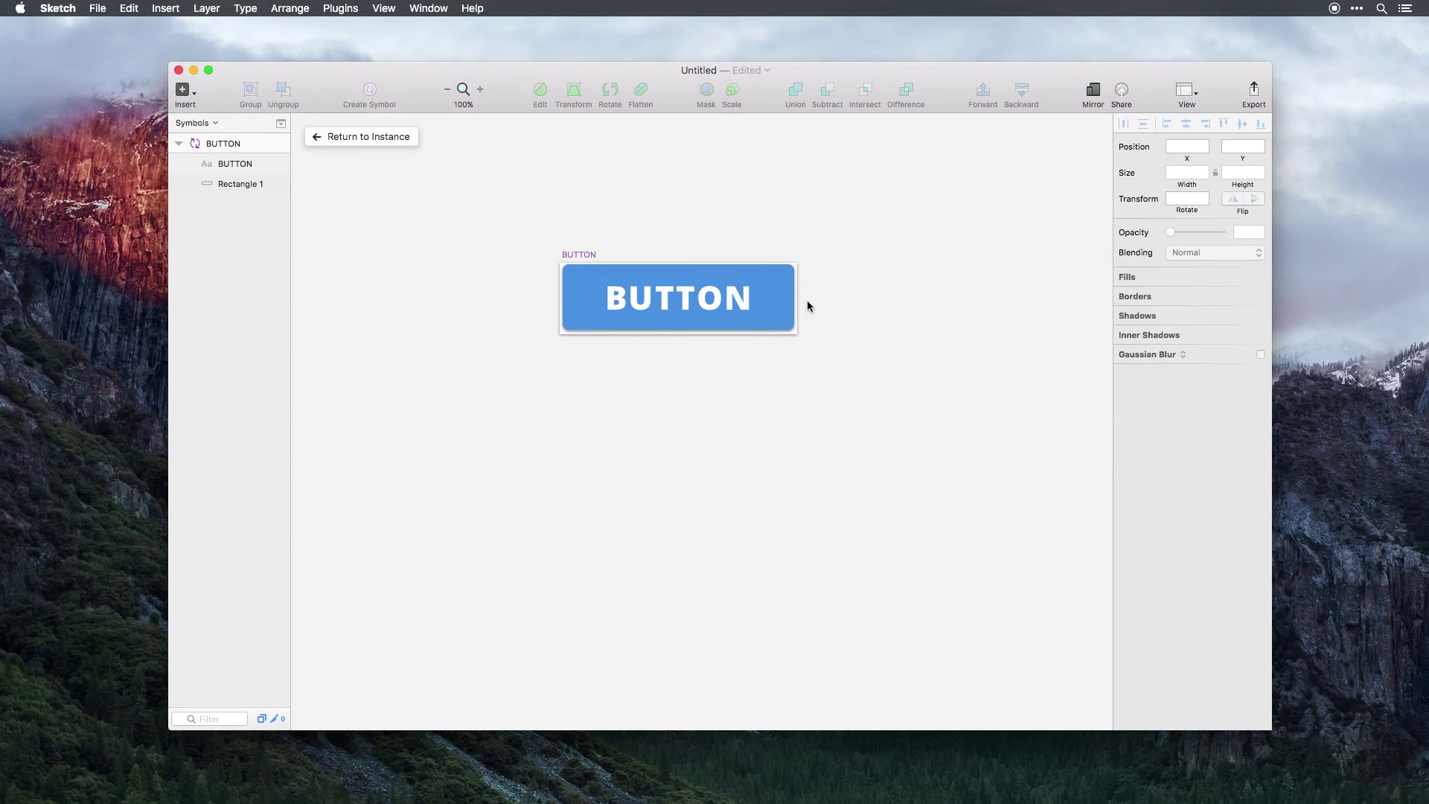
pyautogui.press('super+plus')
pyautogui.moveTo(730, 308); pyautogui.dragTo(754, 491)
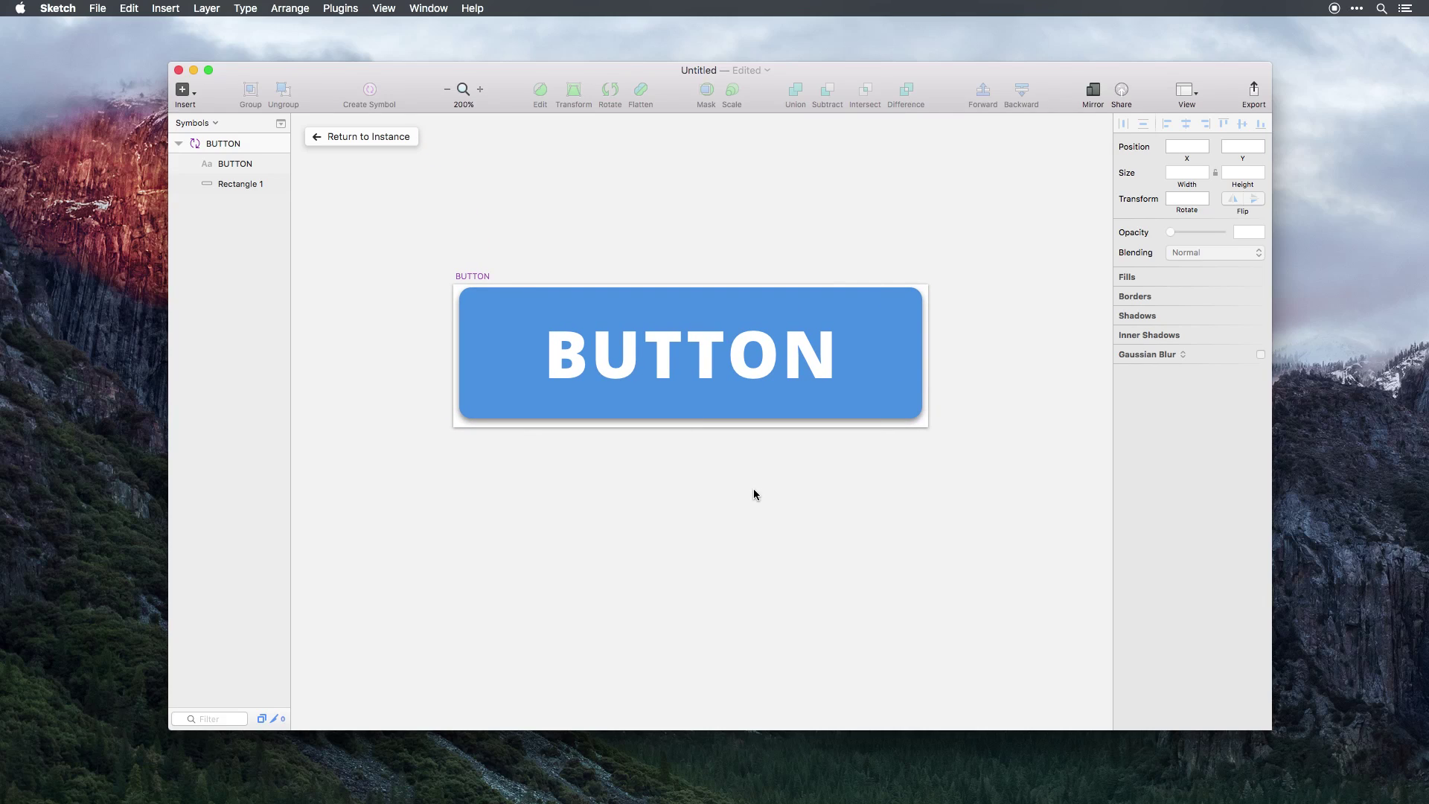
pyautogui.click(185, 124)
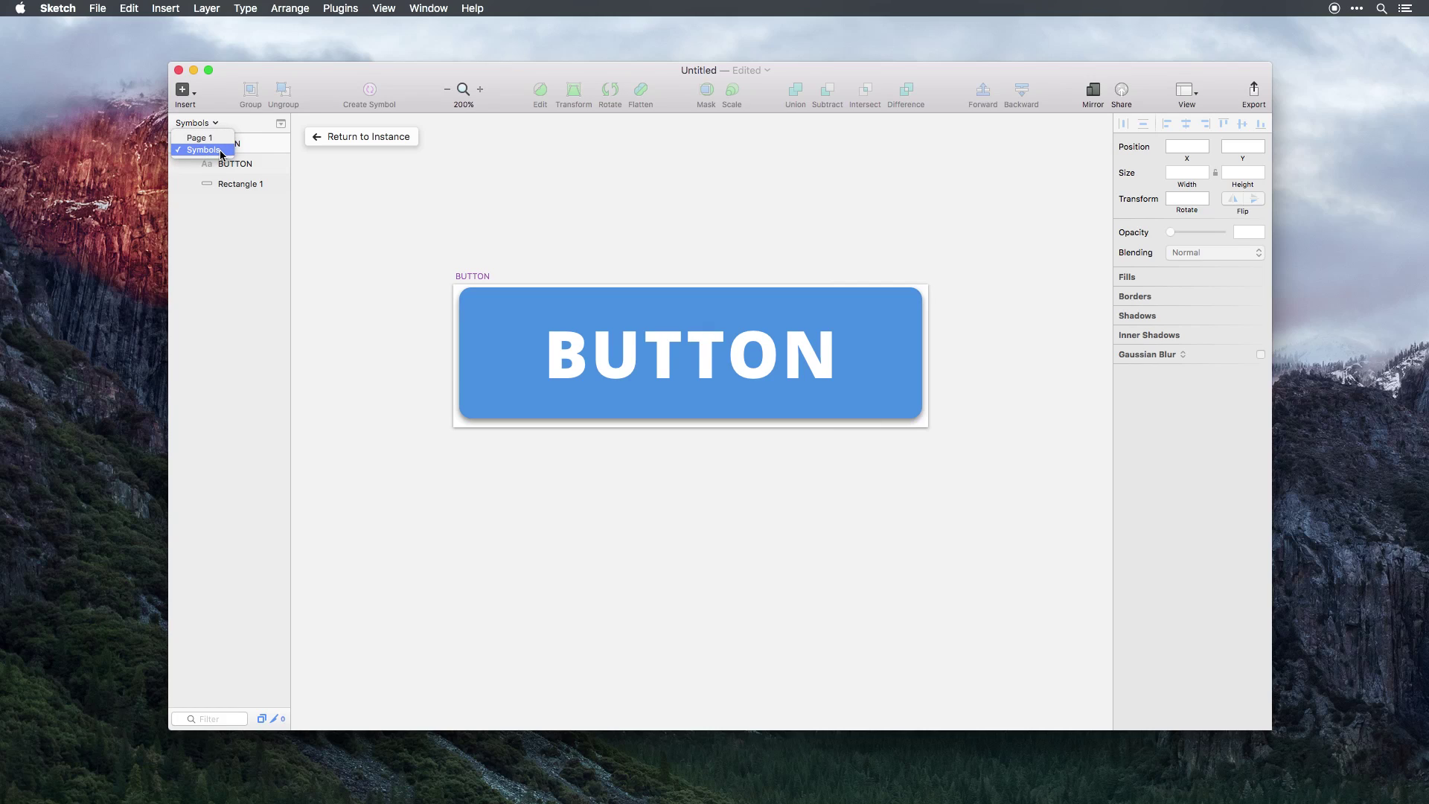
pyautogui.click(303, 220)
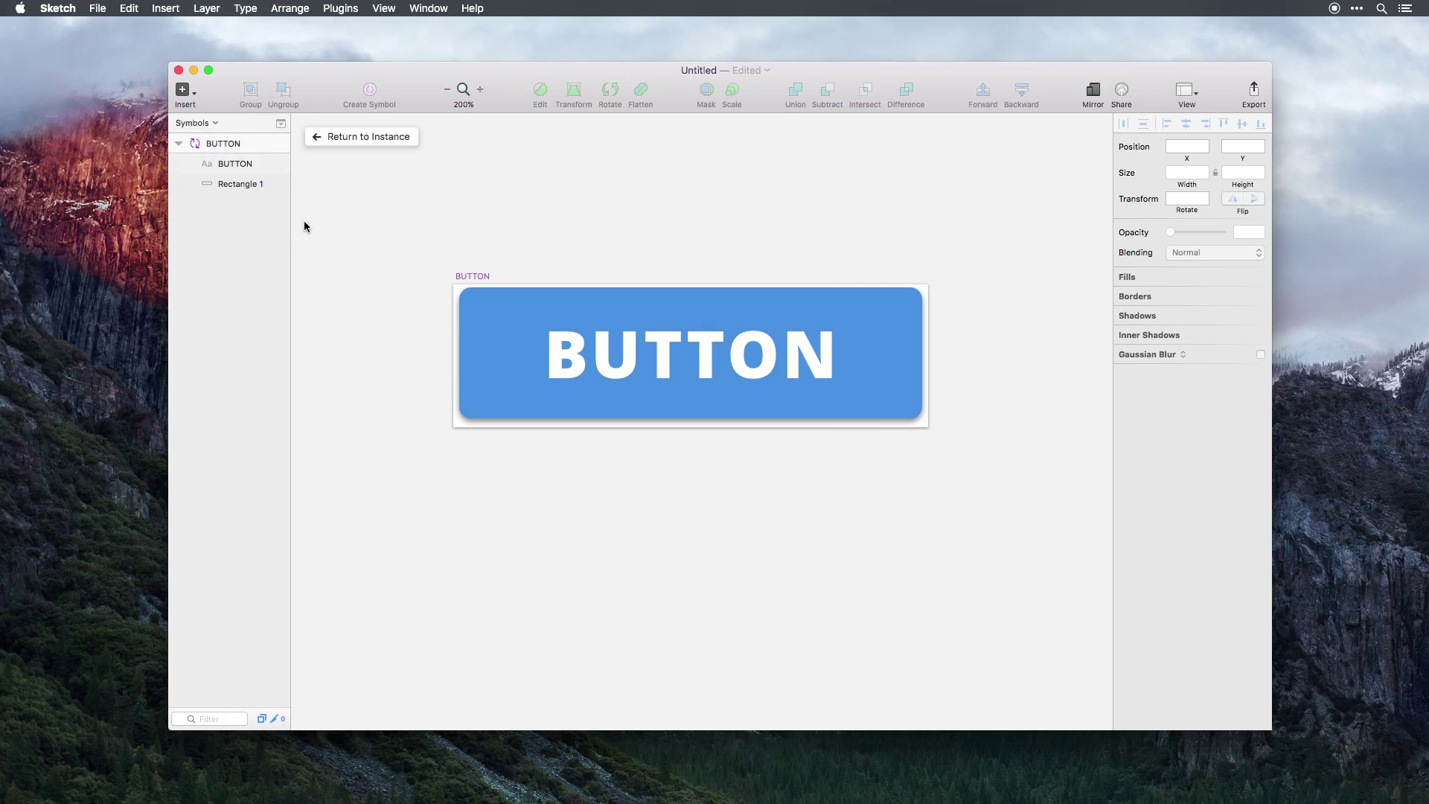
# Fill the master's background rectangle red and return to the button instances.
pyautogui.click(515, 321)
pyautogui.click(484, 319)
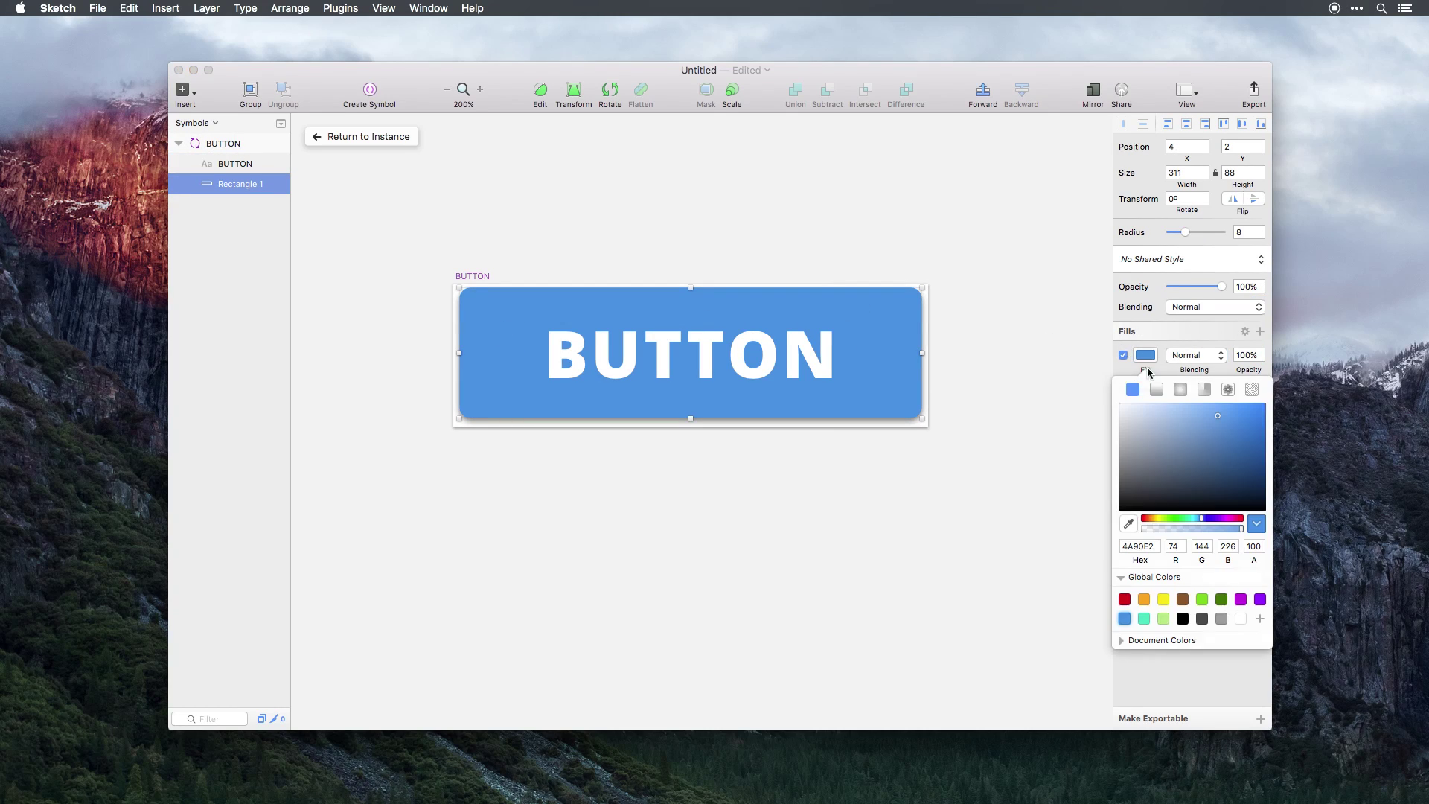
pyautogui.click(1145, 355)
pyautogui.click(1125, 599)
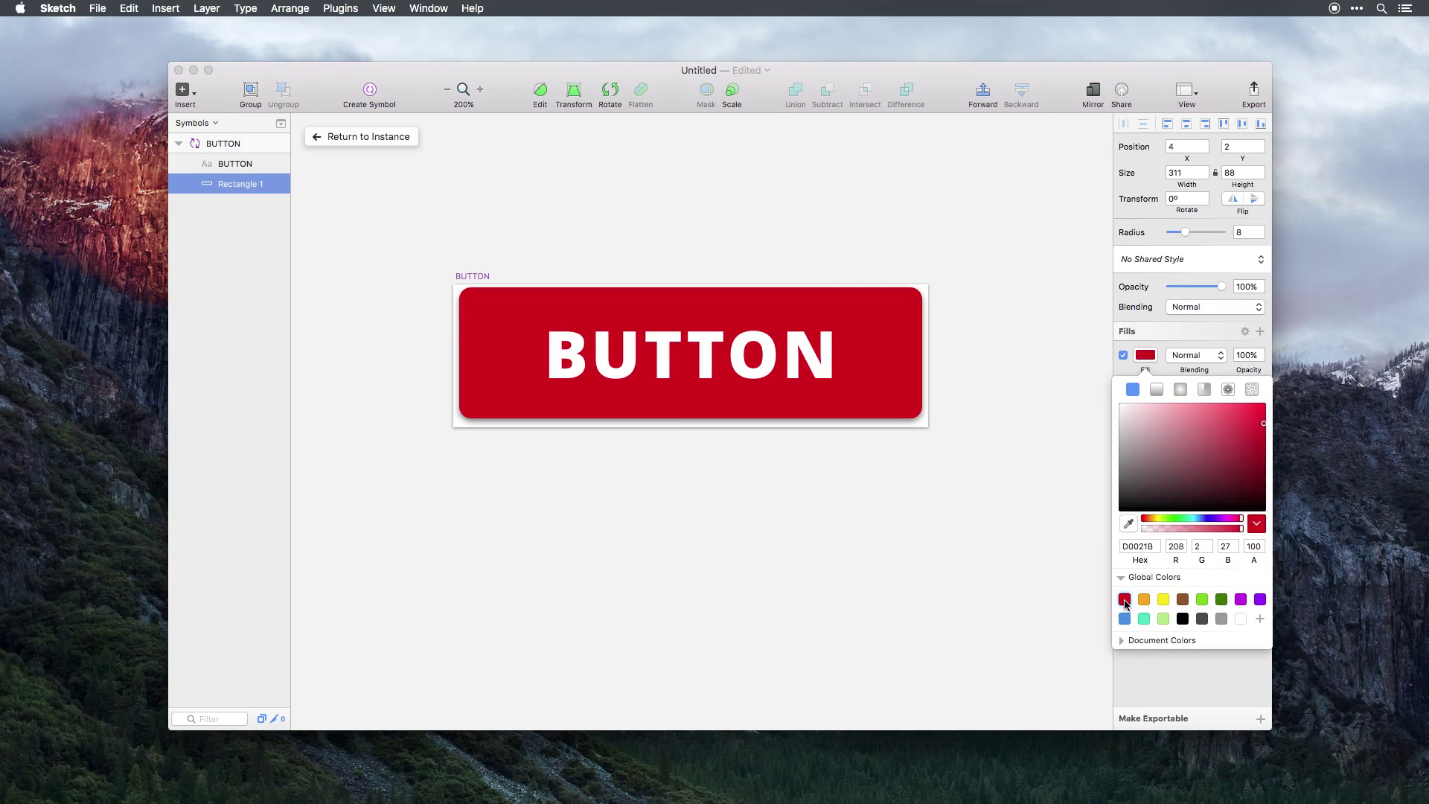
pyautogui.click(1077, 539)
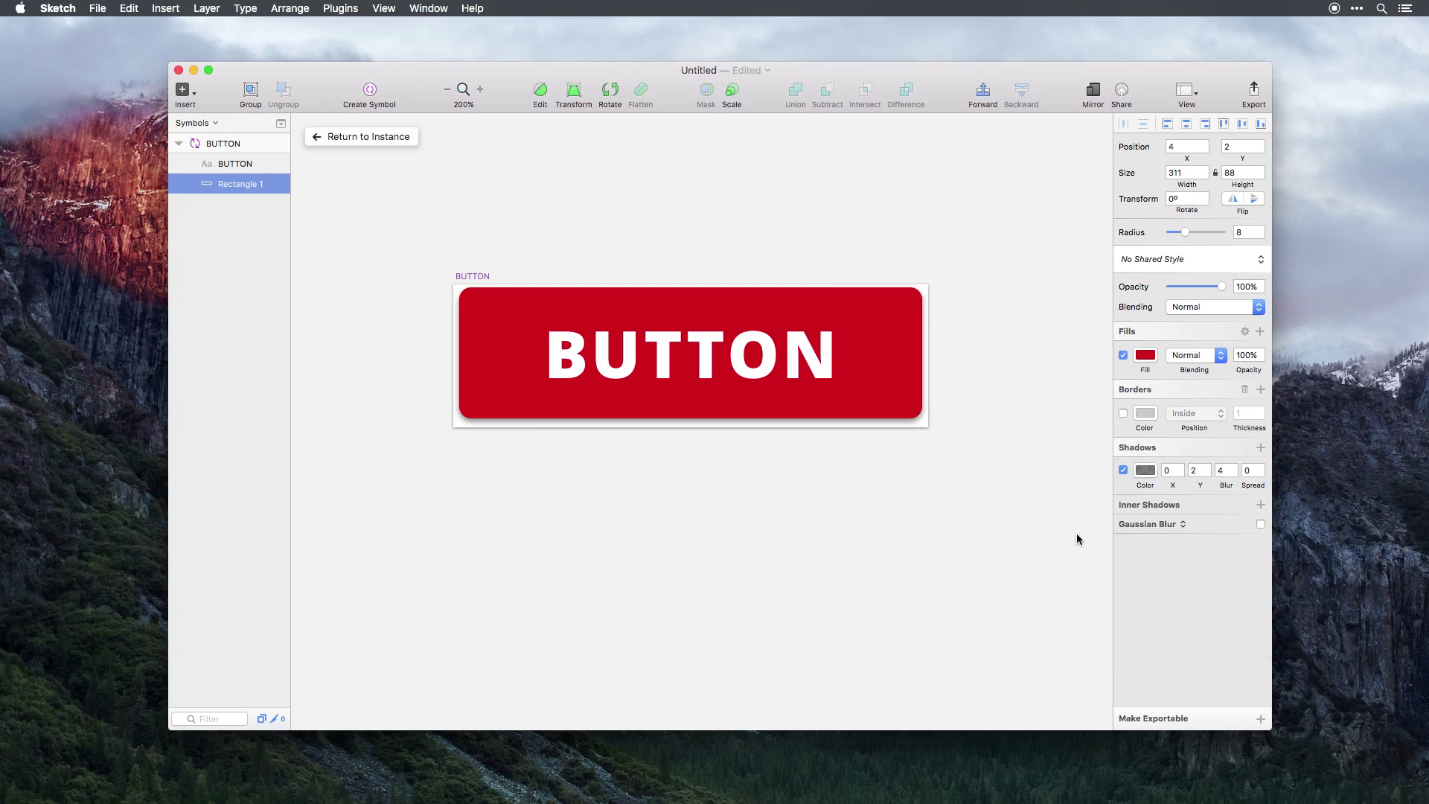
pyautogui.click(362, 137)
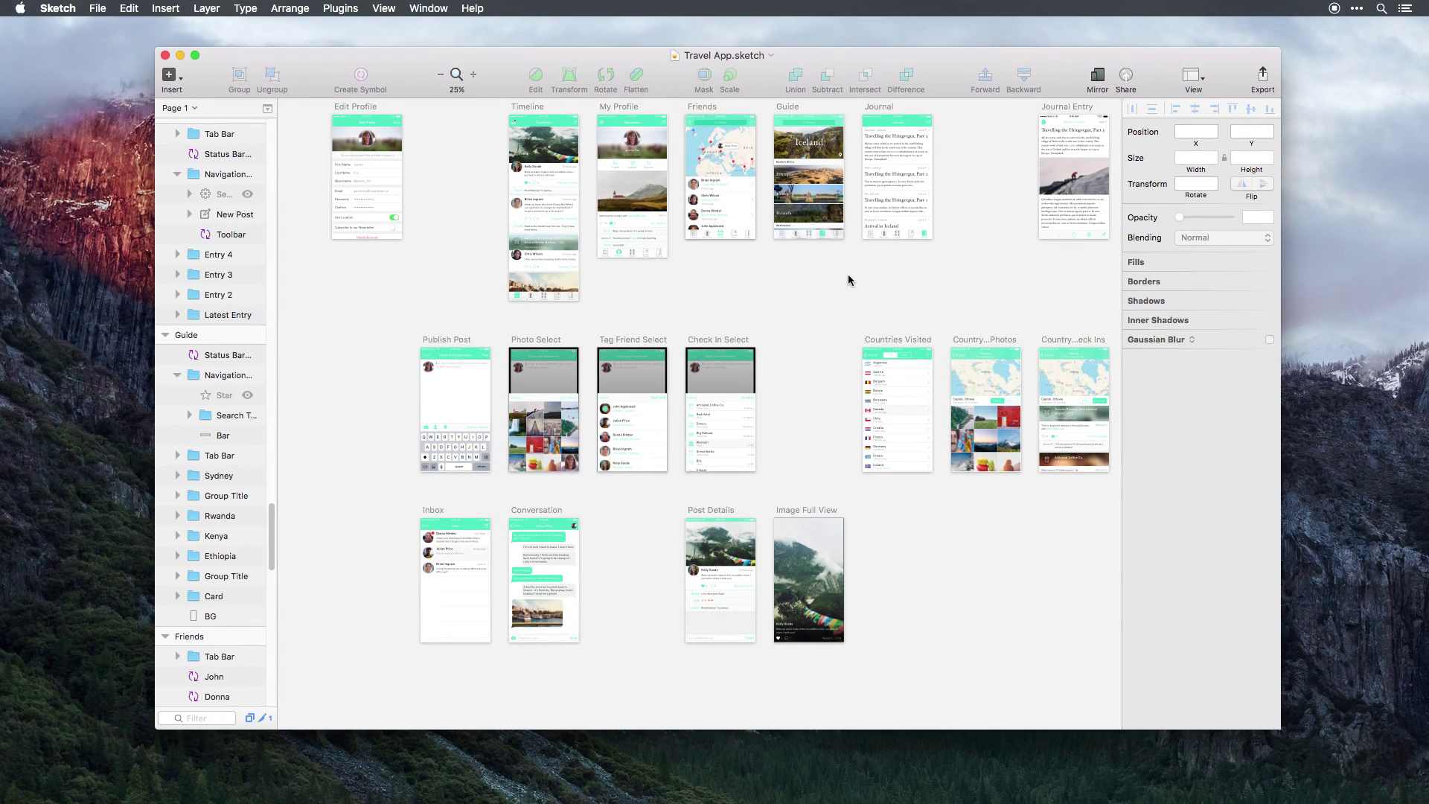
# Select the Friends artboard and zoom to fit it with Cmd+2.
pyautogui.click(707, 113)
pyautogui.press('super+2')
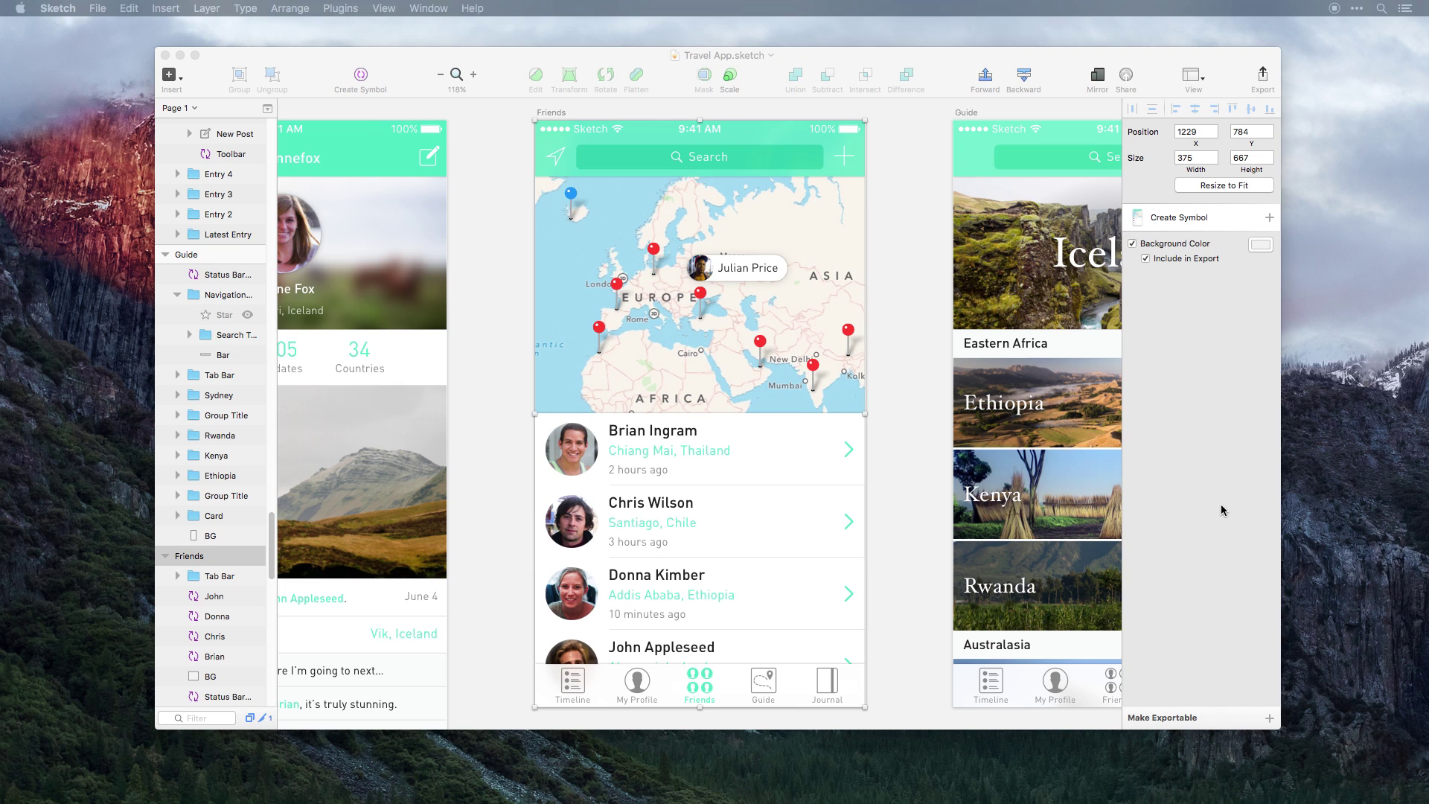
# Compare the first and second friend cells' overrides, leaving the second cell selected.
pyautogui.click(620, 458)
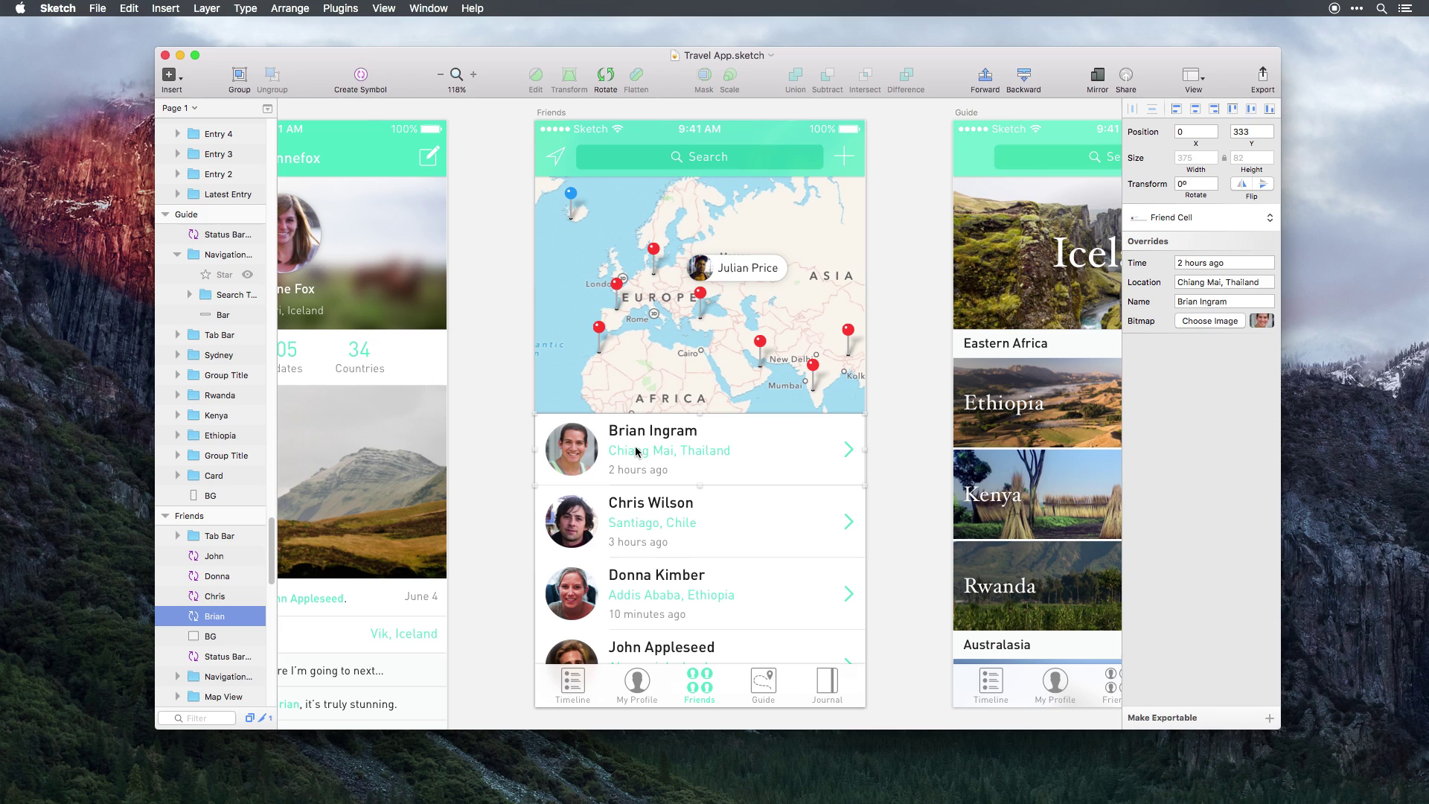
pyautogui.click(745, 491)
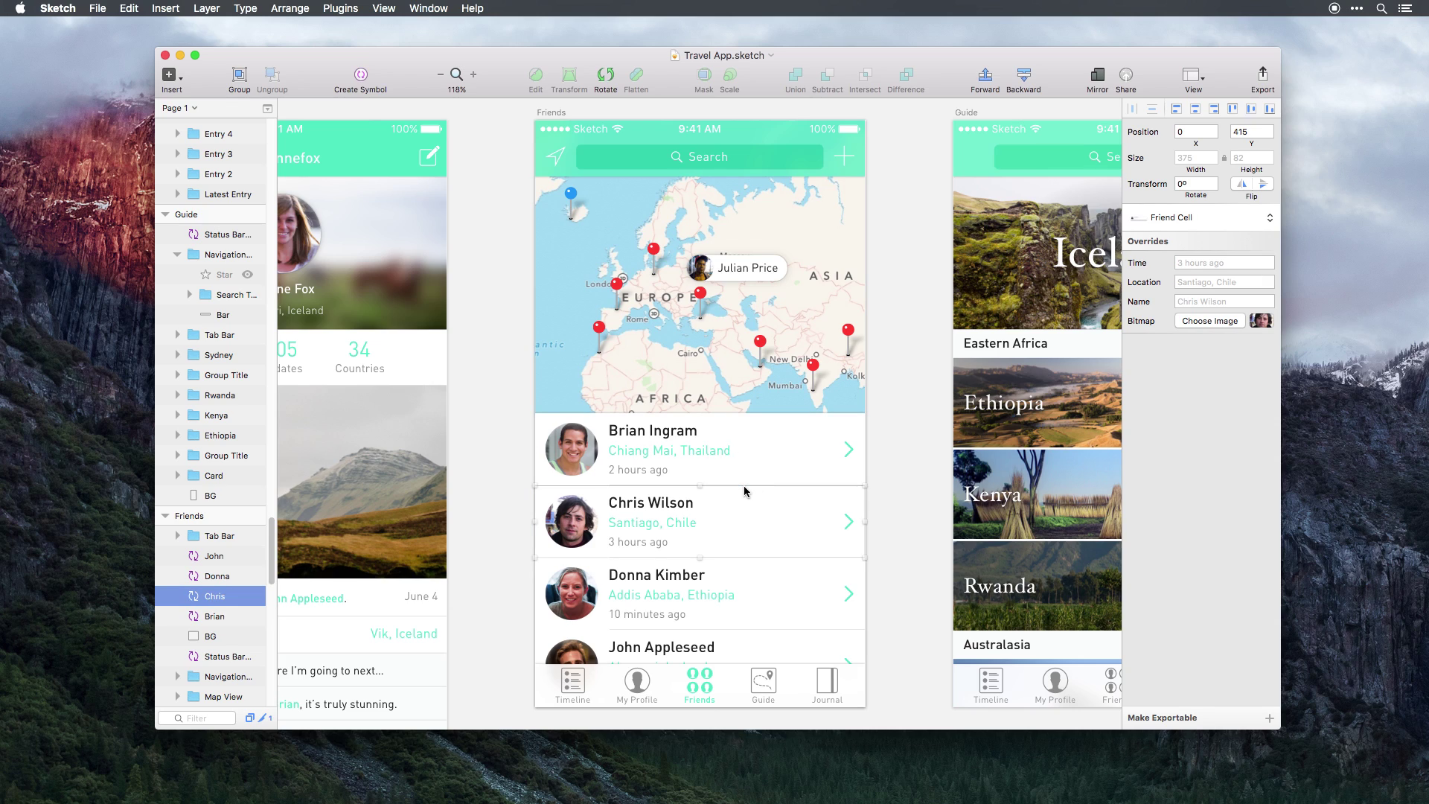
pyautogui.click(704, 448)
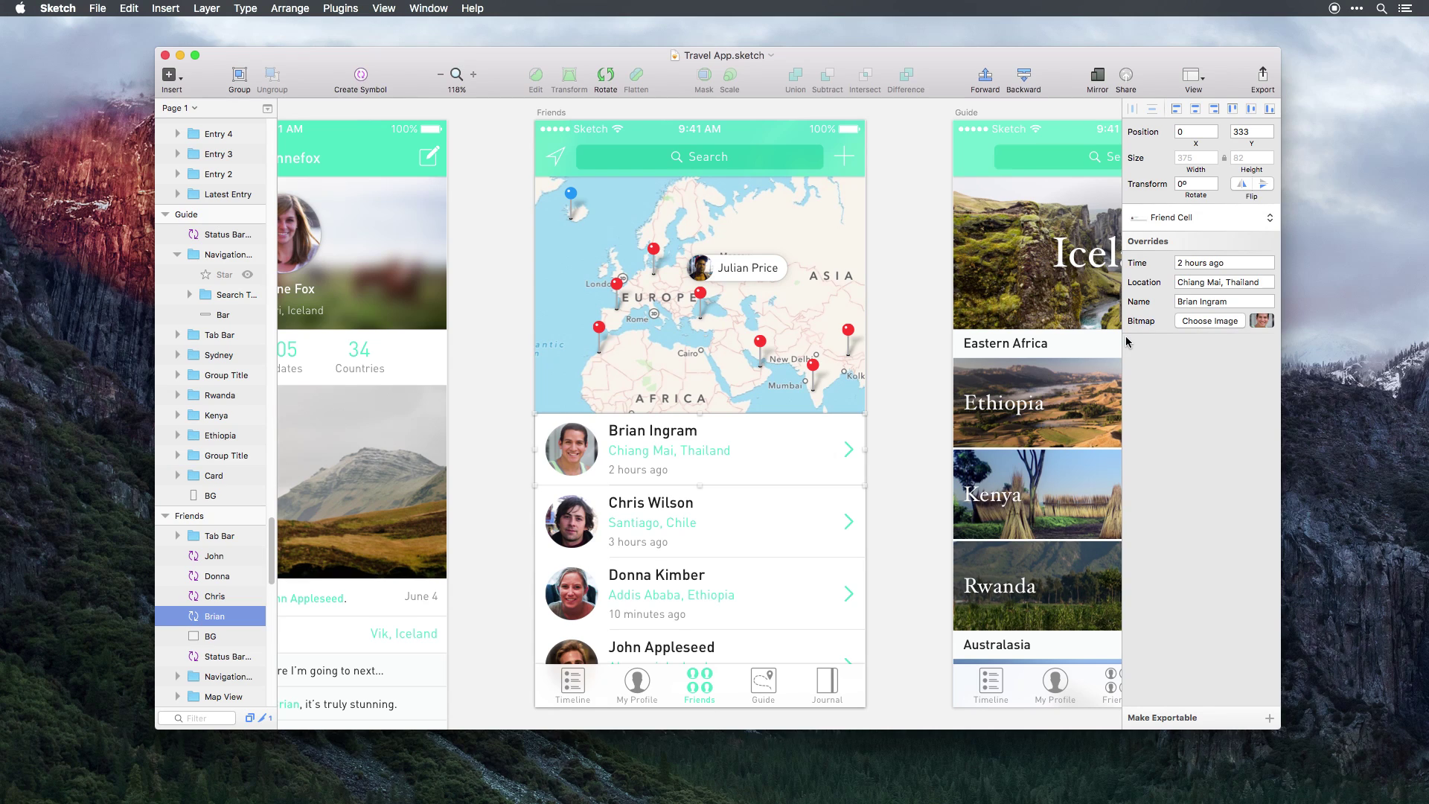
pyautogui.click(748, 523)
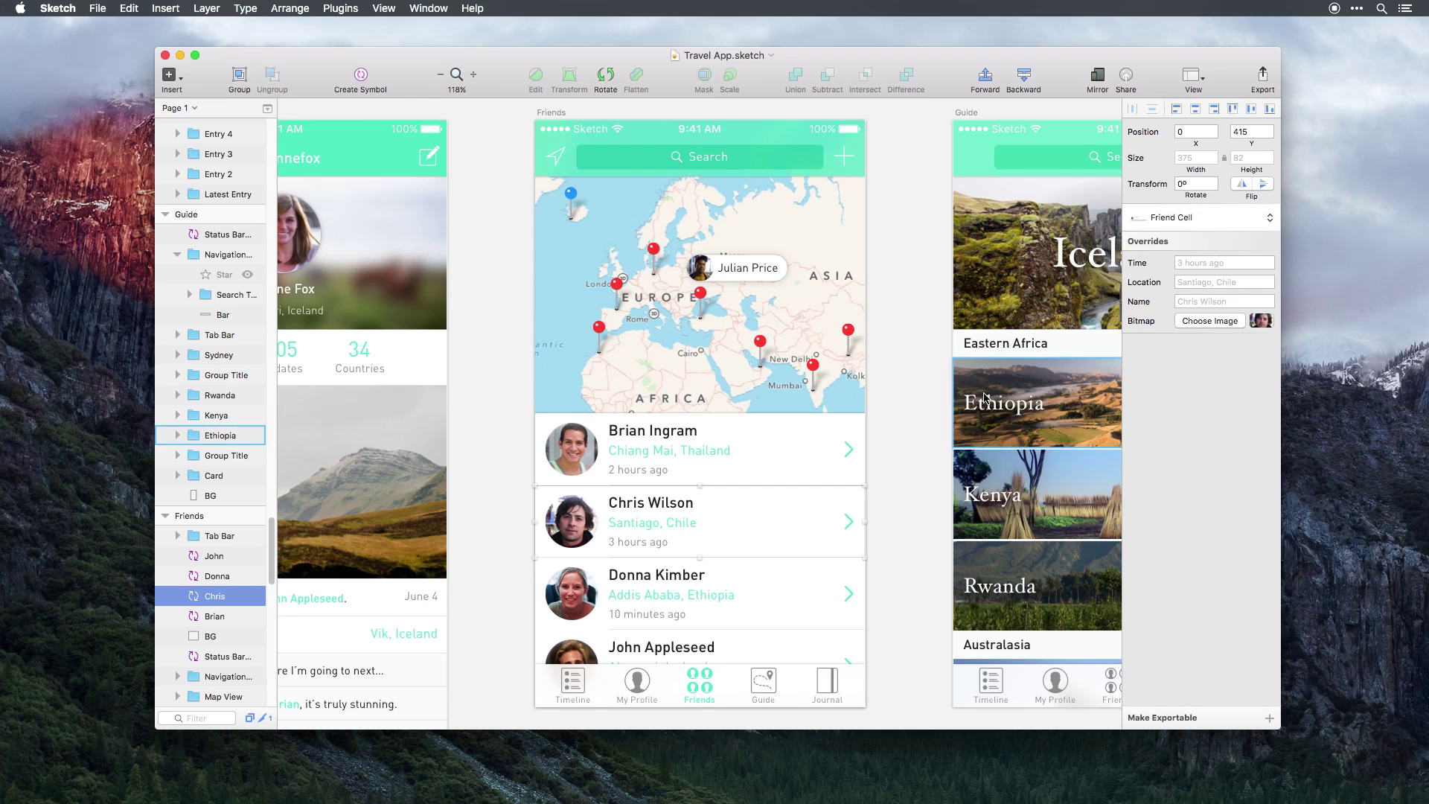
# Enter a new friend's full name in the second cell's Name override.
pyautogui.click(1199, 303)
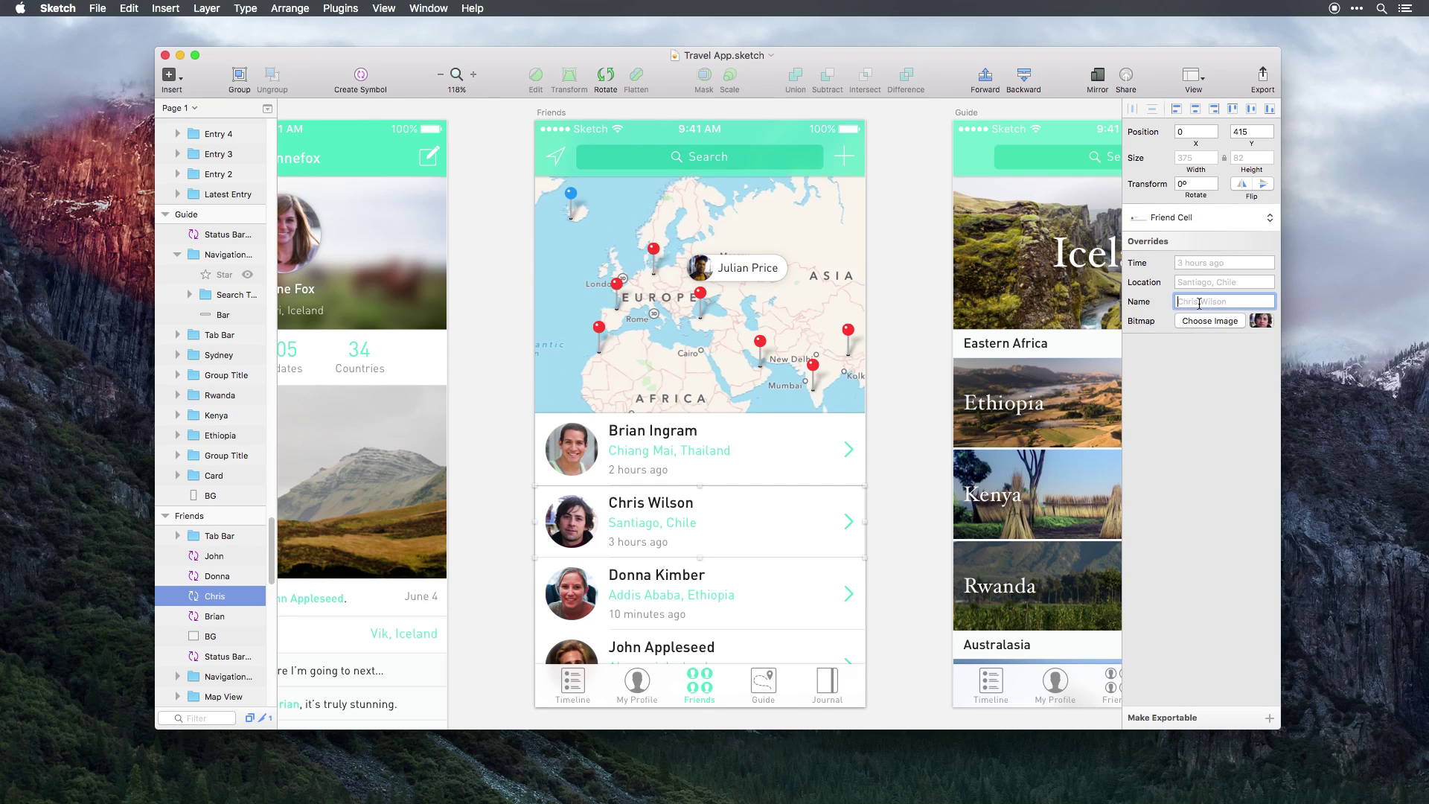
pyautogui.write('Scott Tolinski')
pyautogui.press('Return')
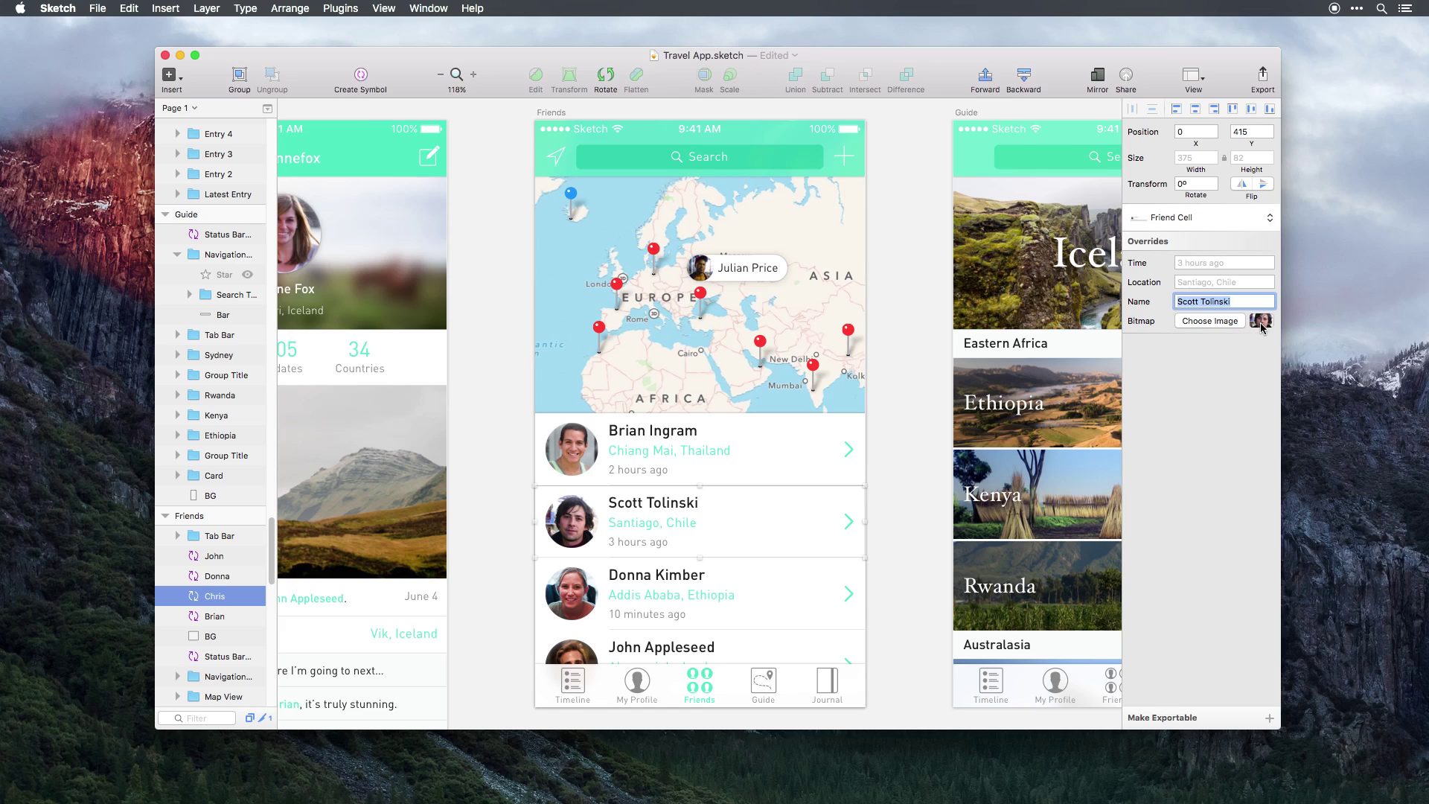
pyautogui.click(733, 539)
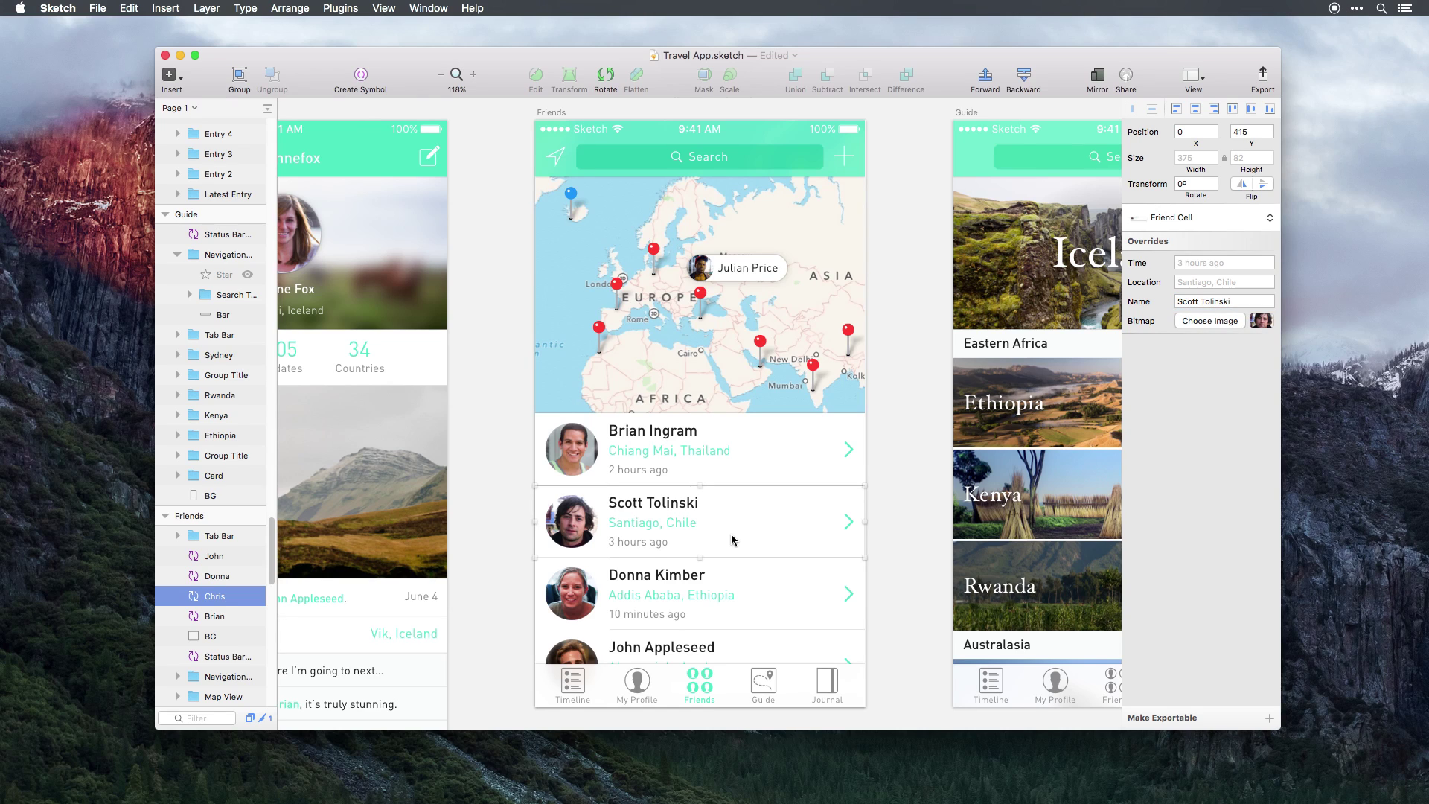
# Open the Friend Cell symbol master and zoom to fit it on the Symbols page.
pyautogui.doubleClick(733, 539)
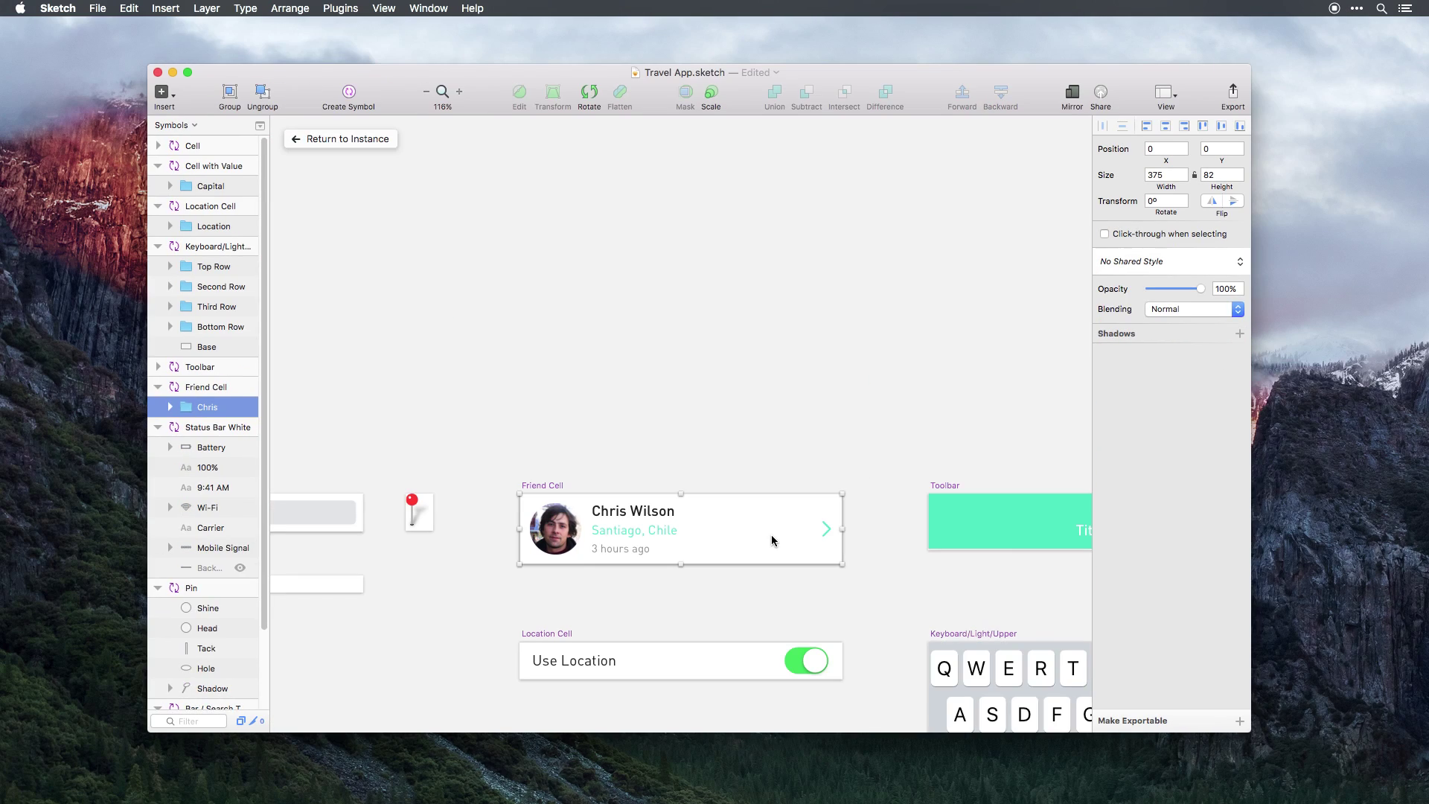
pyautogui.scroll(-3, 772, 535)
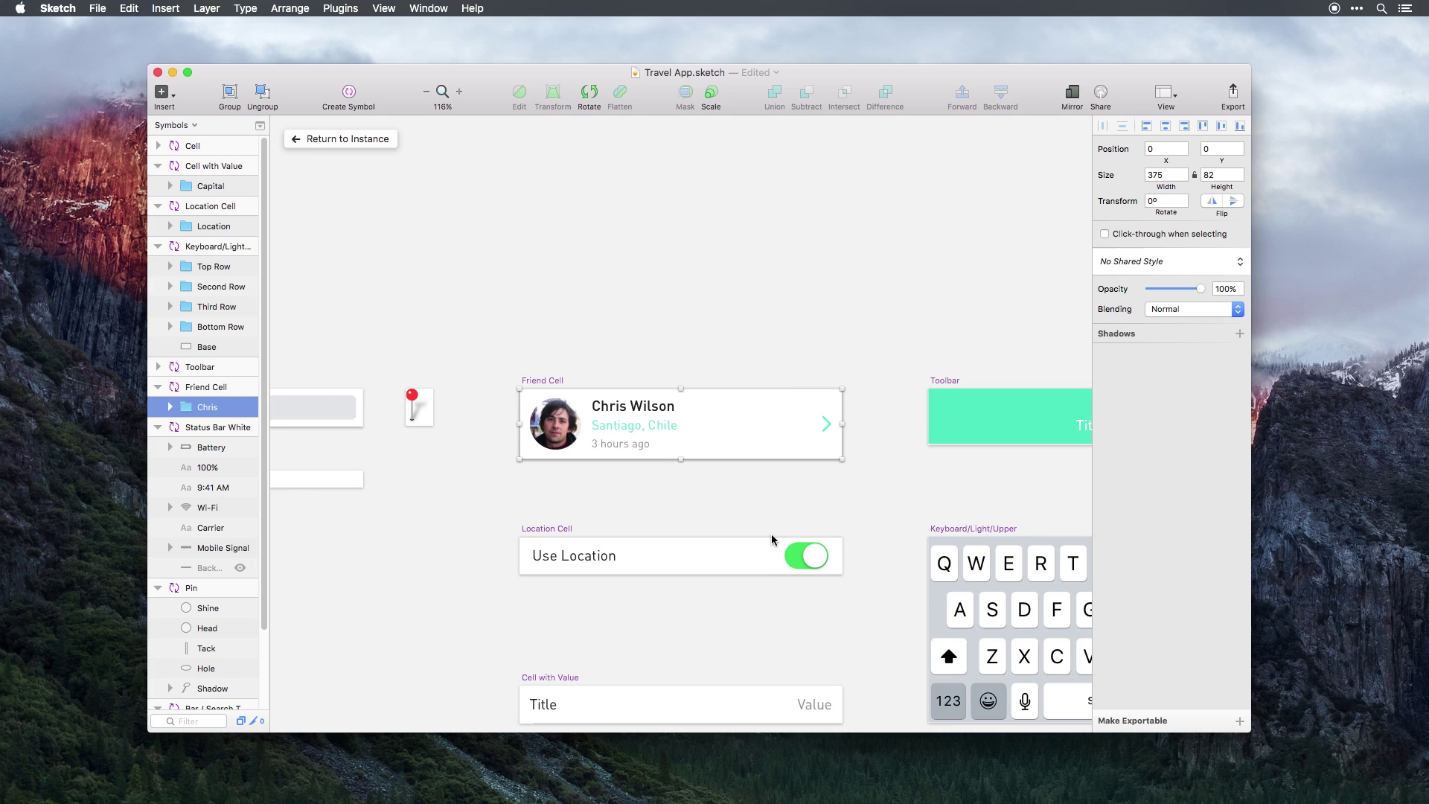
pyautogui.press('super+2')
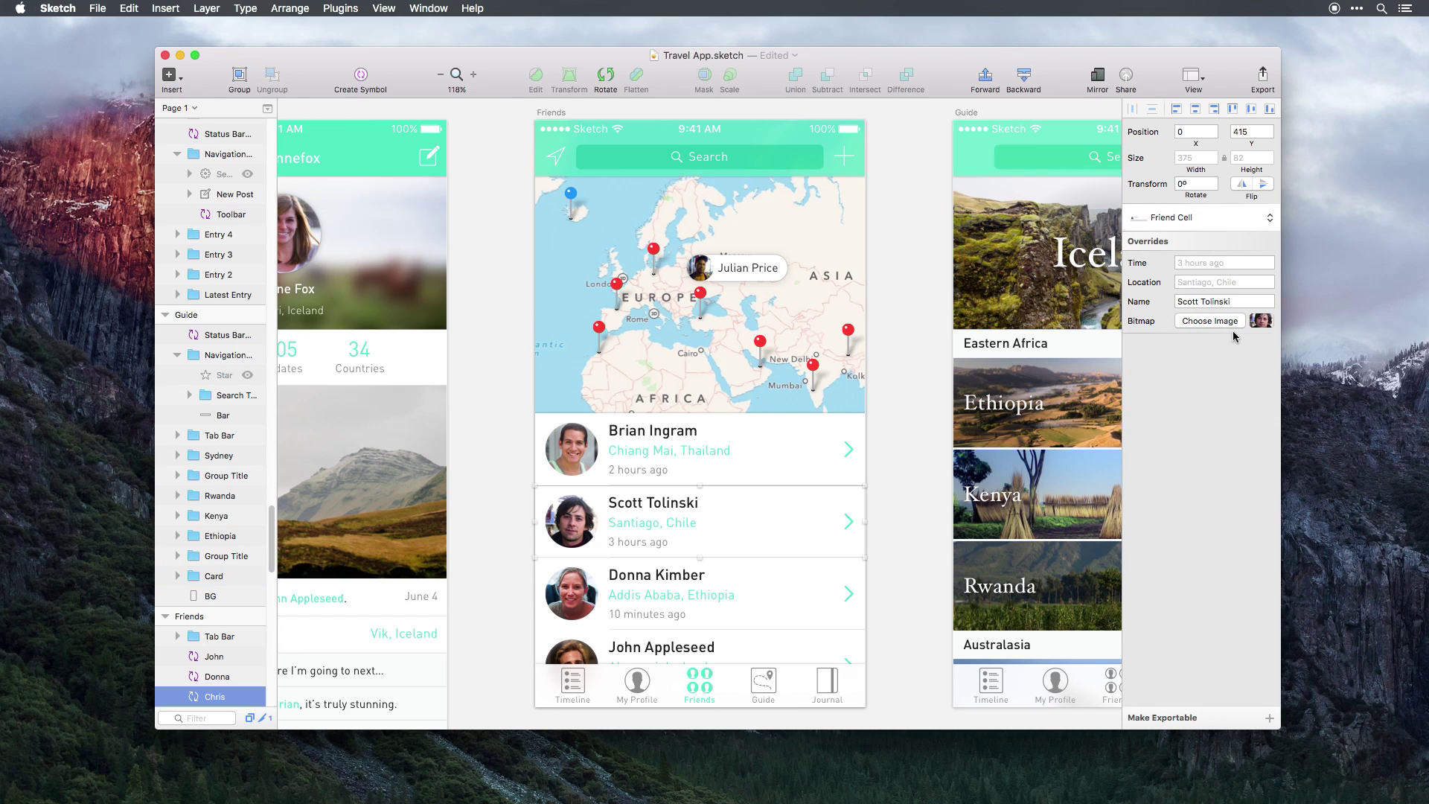
# Drop a new portrait photo onto the second cell's avatar Bitmap override.
pyautogui.moveTo(1261, 321)
pyautogui.mouseDown()
pyautogui.moveTo(1375, 334)
pyautogui.moveTo(1266, 325)
pyautogui.mouseUp()
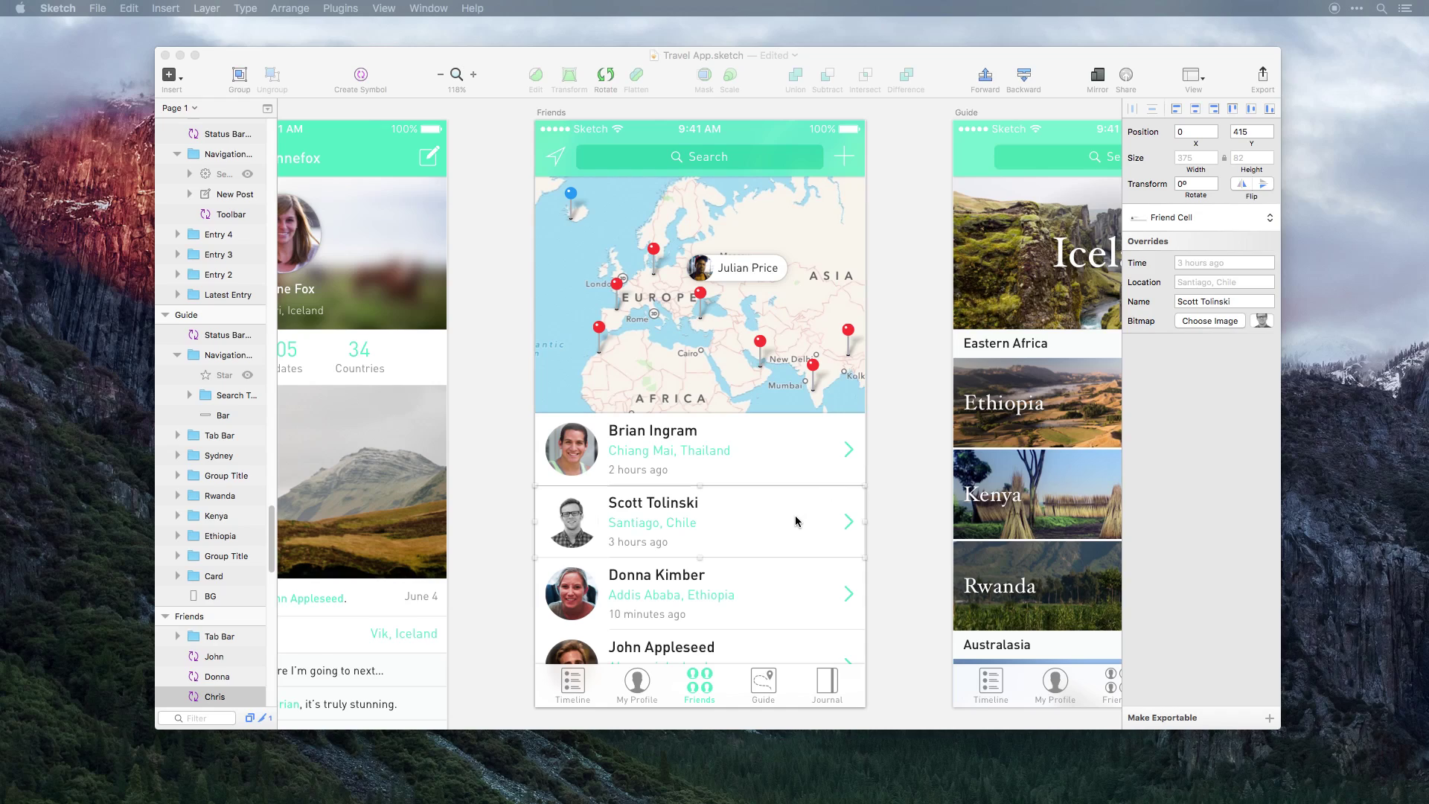
# In the Friend Cell master, colour the Location text dark gray and return to the instances.
pyautogui.doubleClick(673, 530)
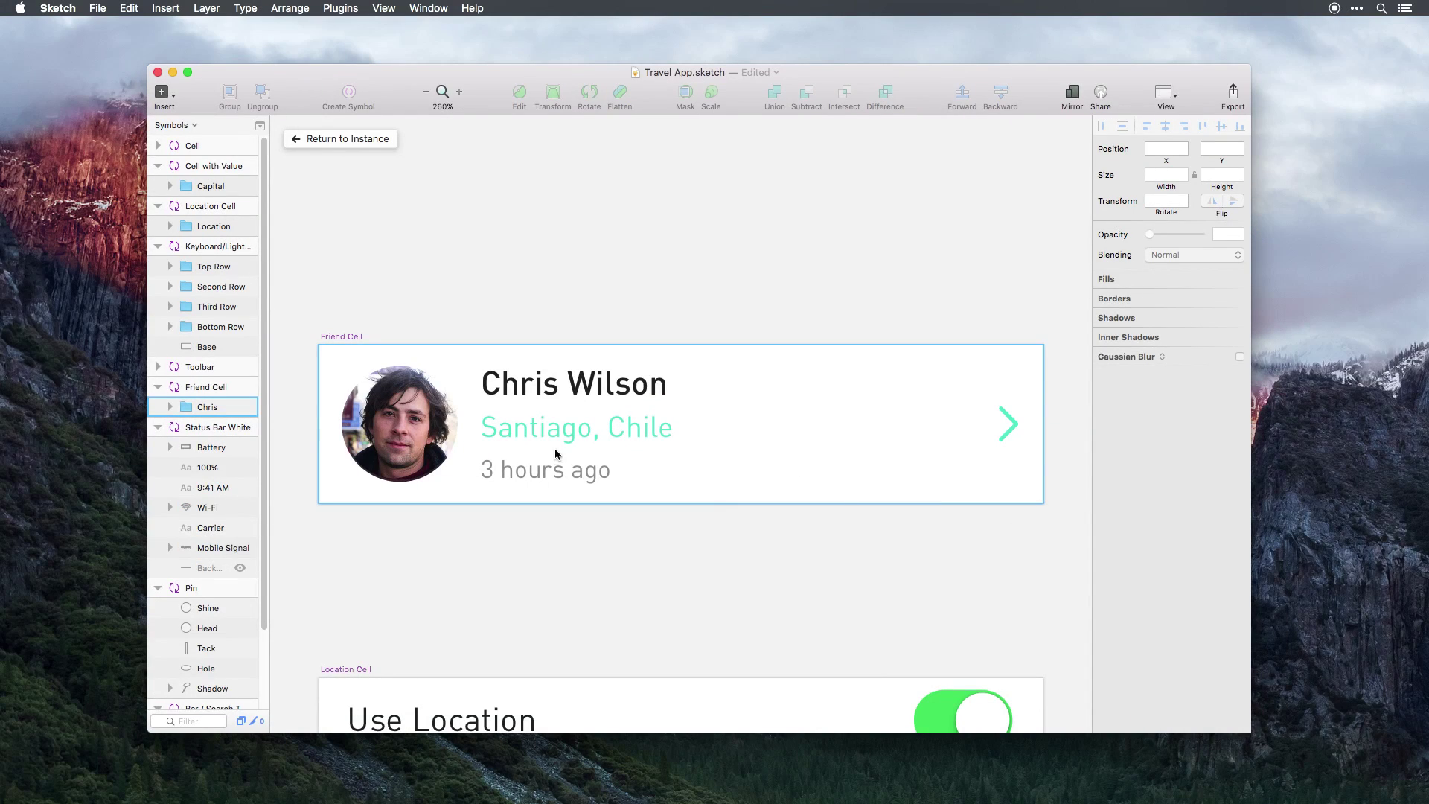
pyautogui.click(556, 451)
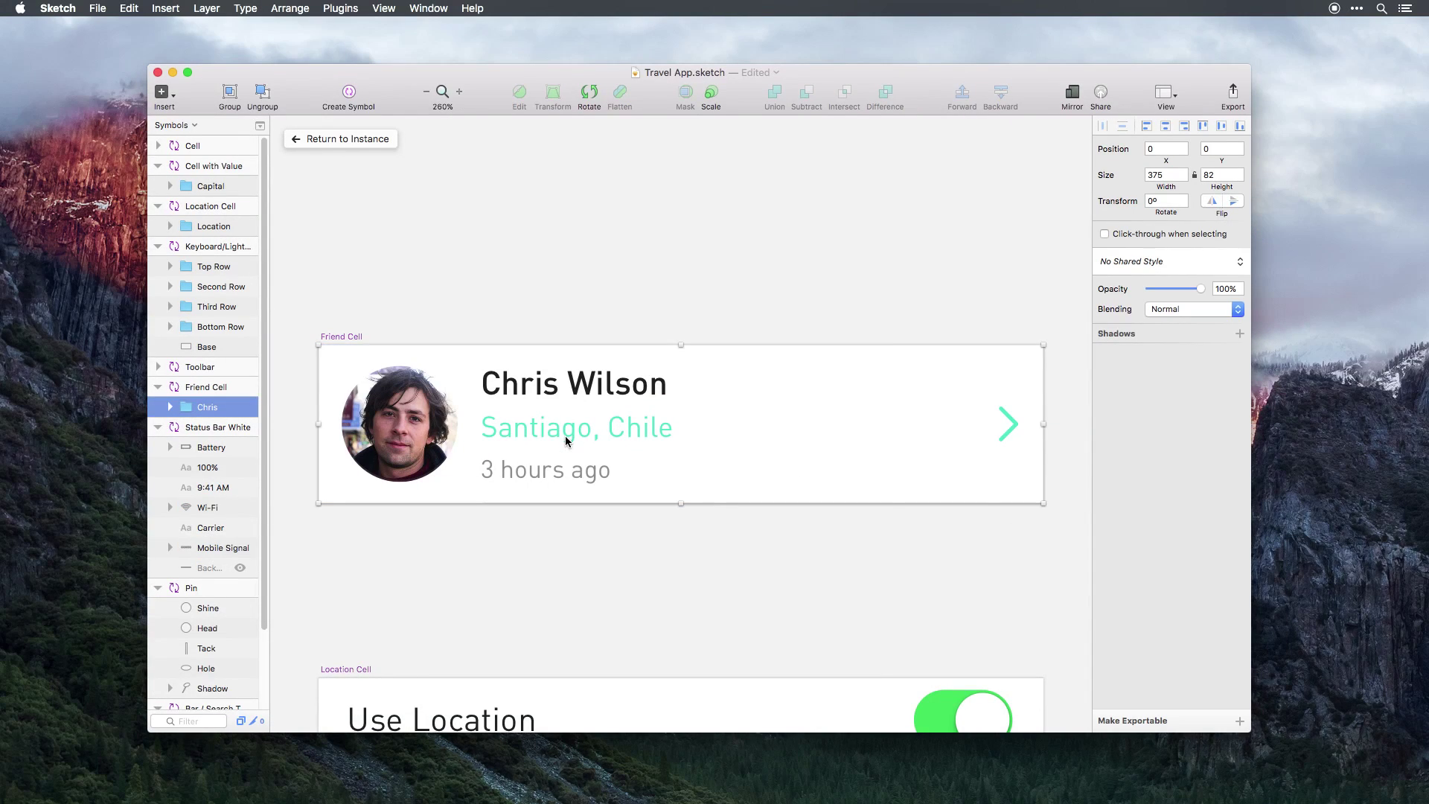
pyautogui.doubleClick(565, 435)
pyautogui.click(1186, 305)
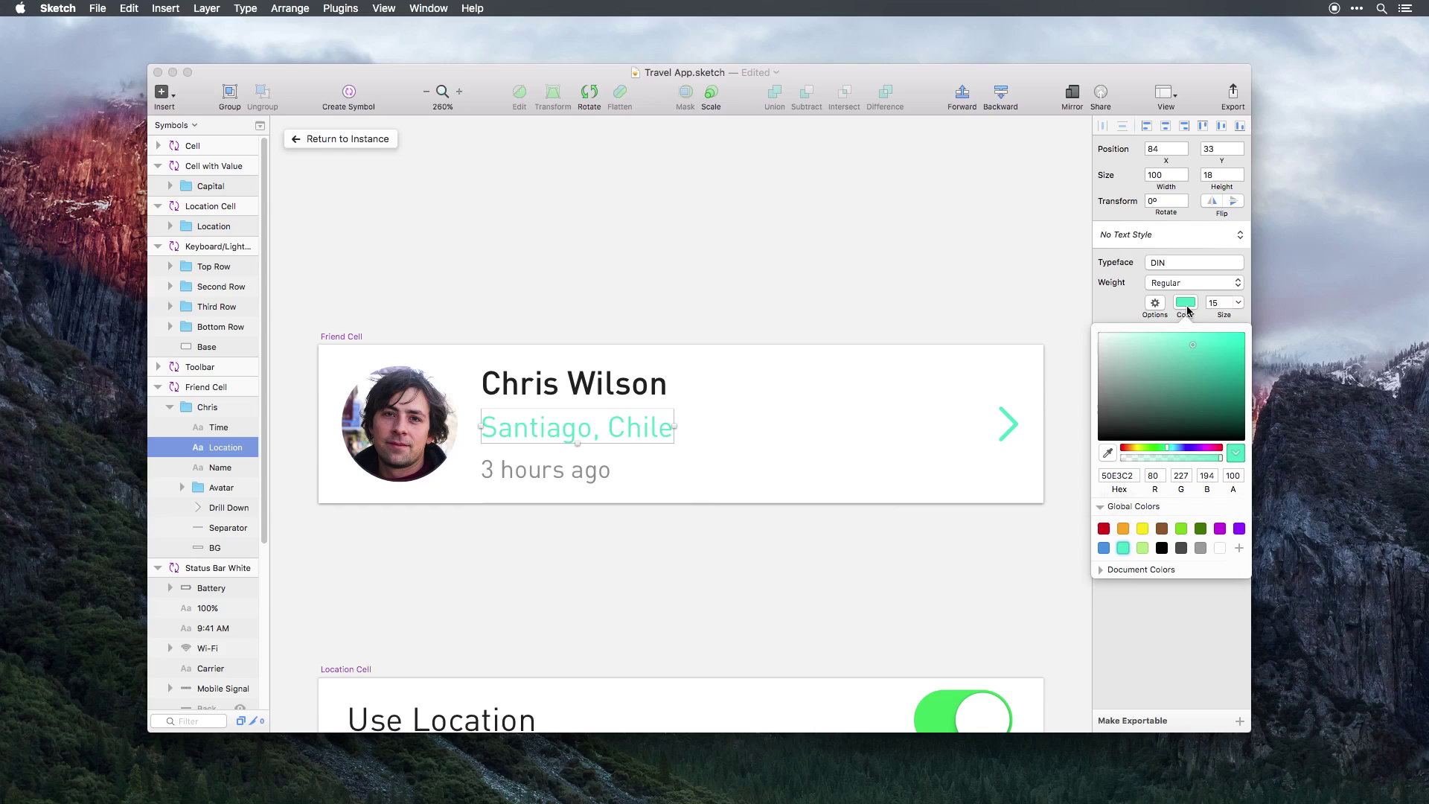
pyautogui.click(1181, 548)
pyautogui.click(948, 585)
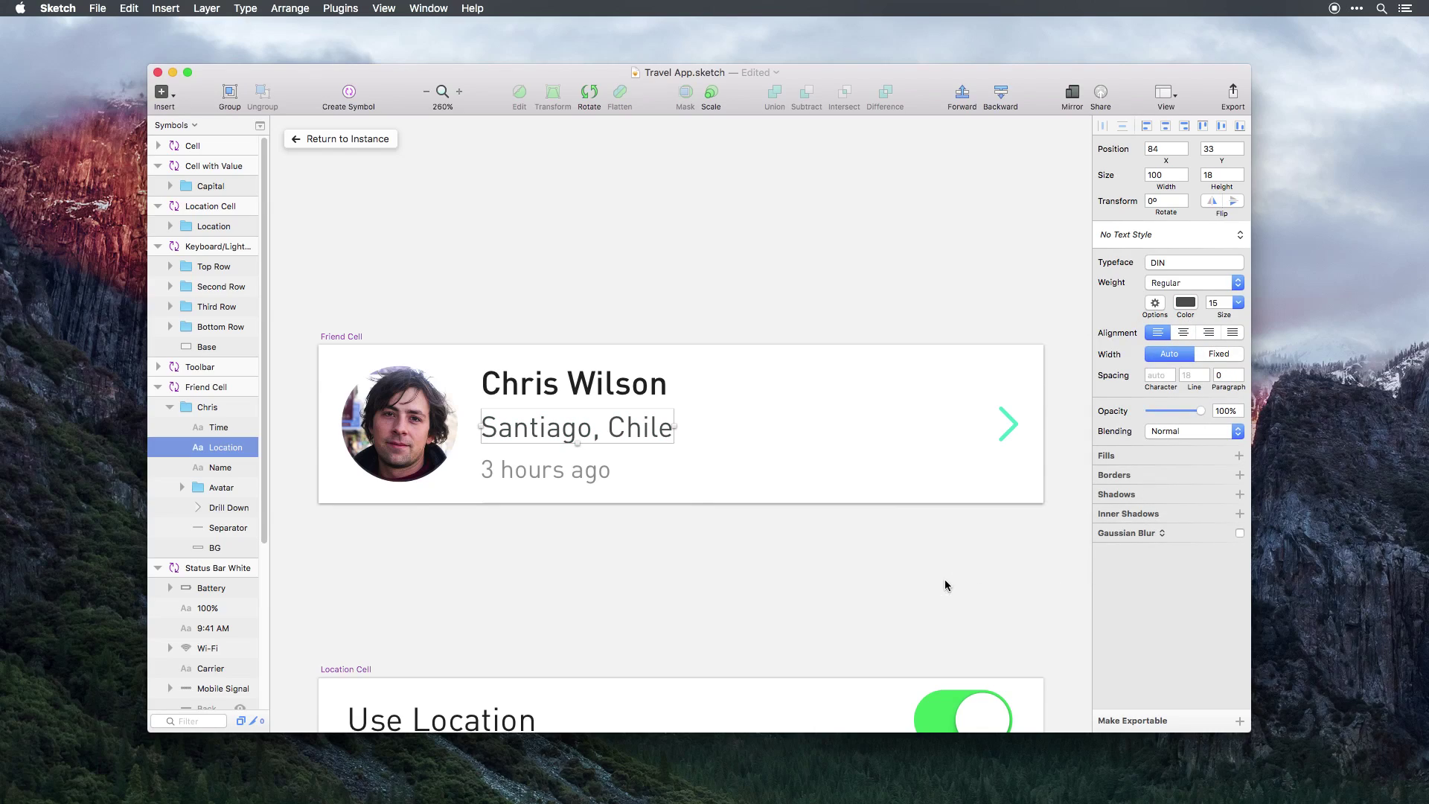
pyautogui.click(380, 137)
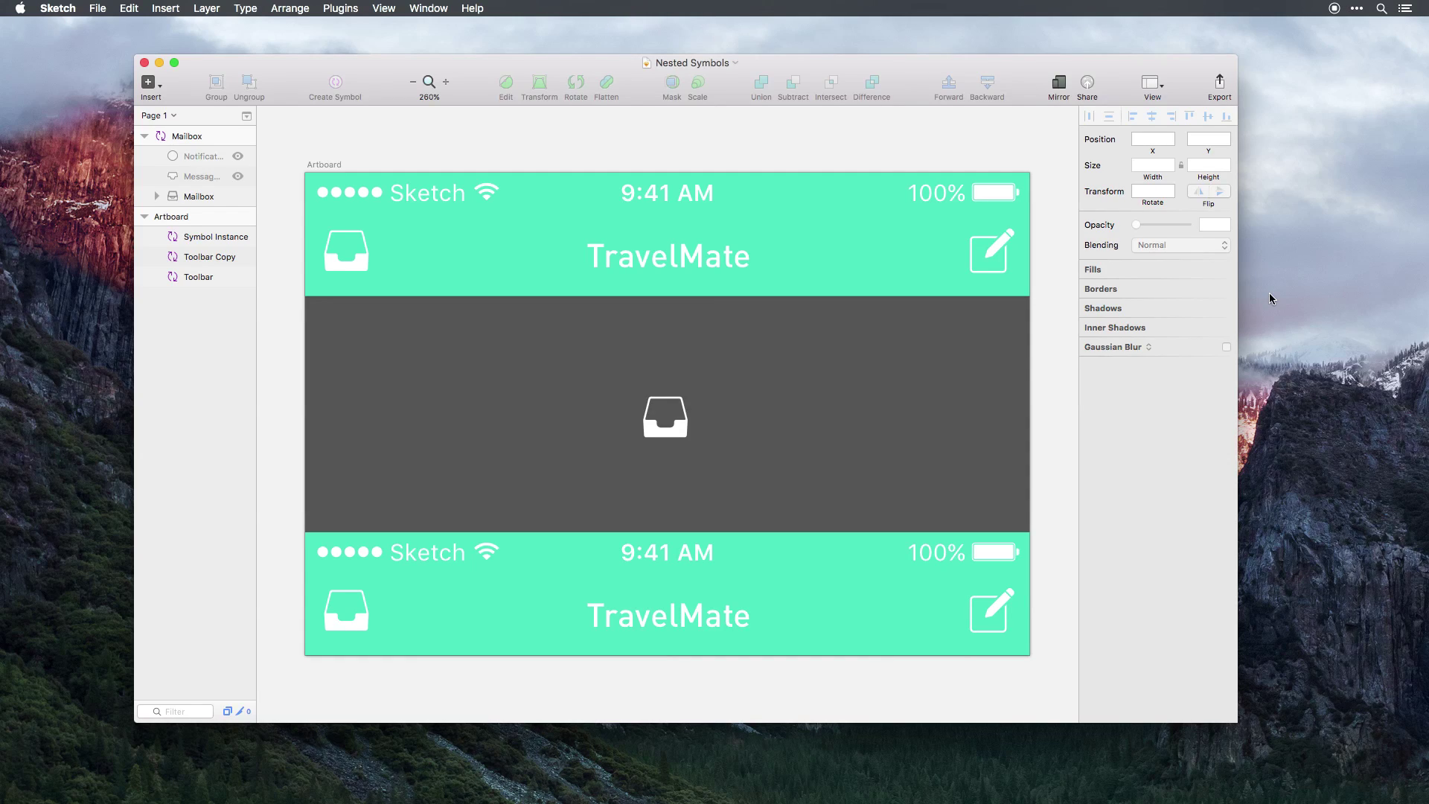
# Pan to the Mailbox master and make its Message and Notification layers visible.
pyautogui.press('Tab')
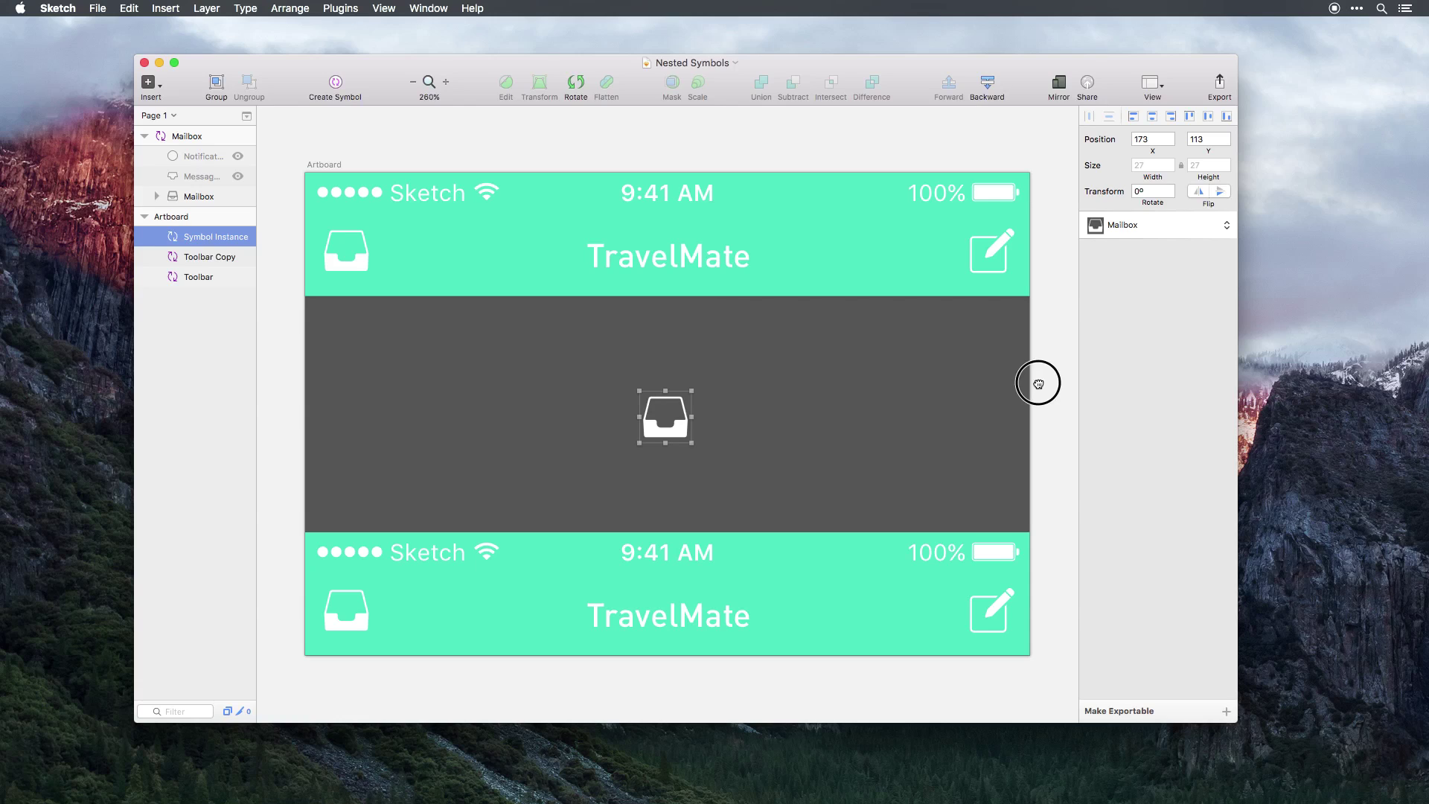
pyautogui.moveTo(1036, 382); pyautogui.dragTo(807, 367)
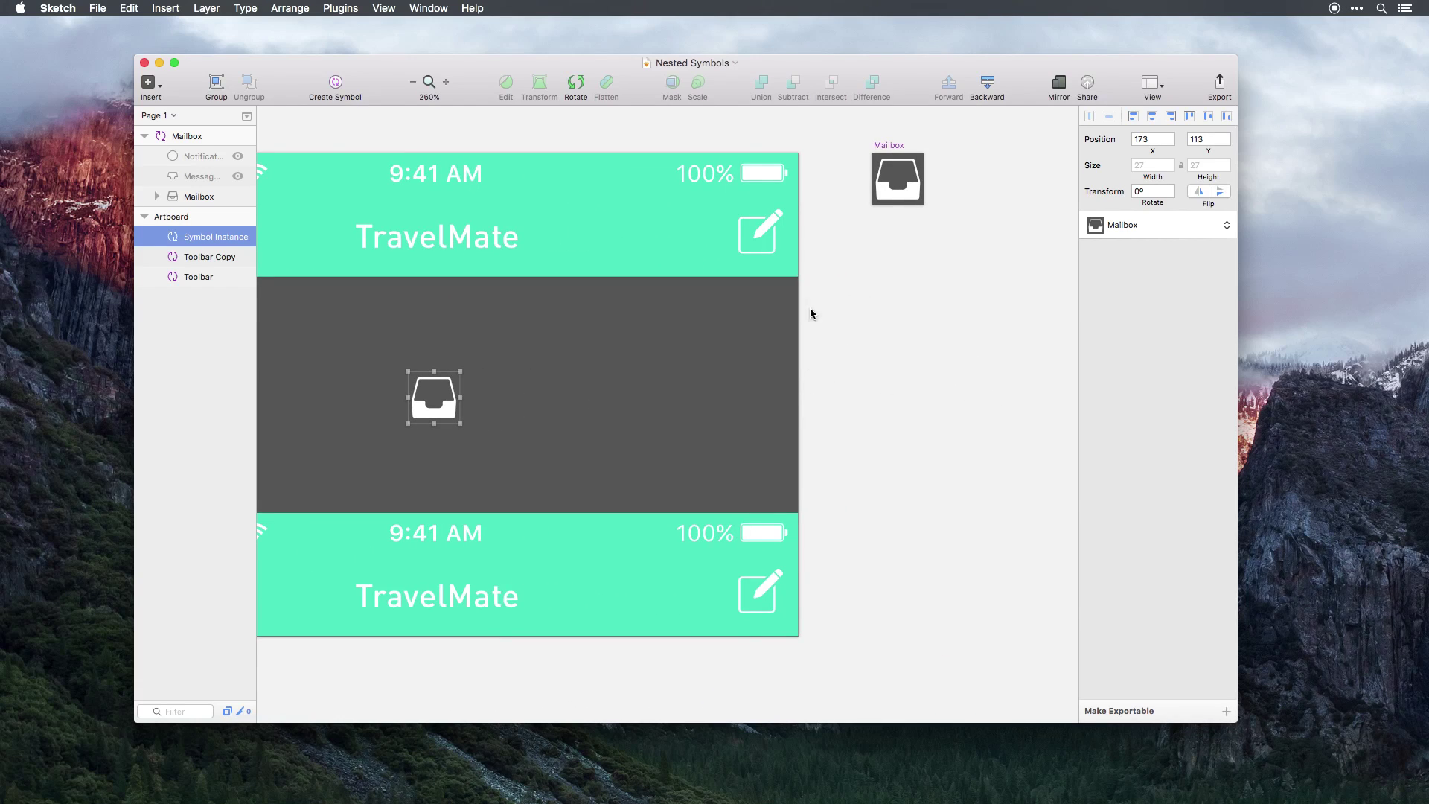
pyautogui.click(891, 196)
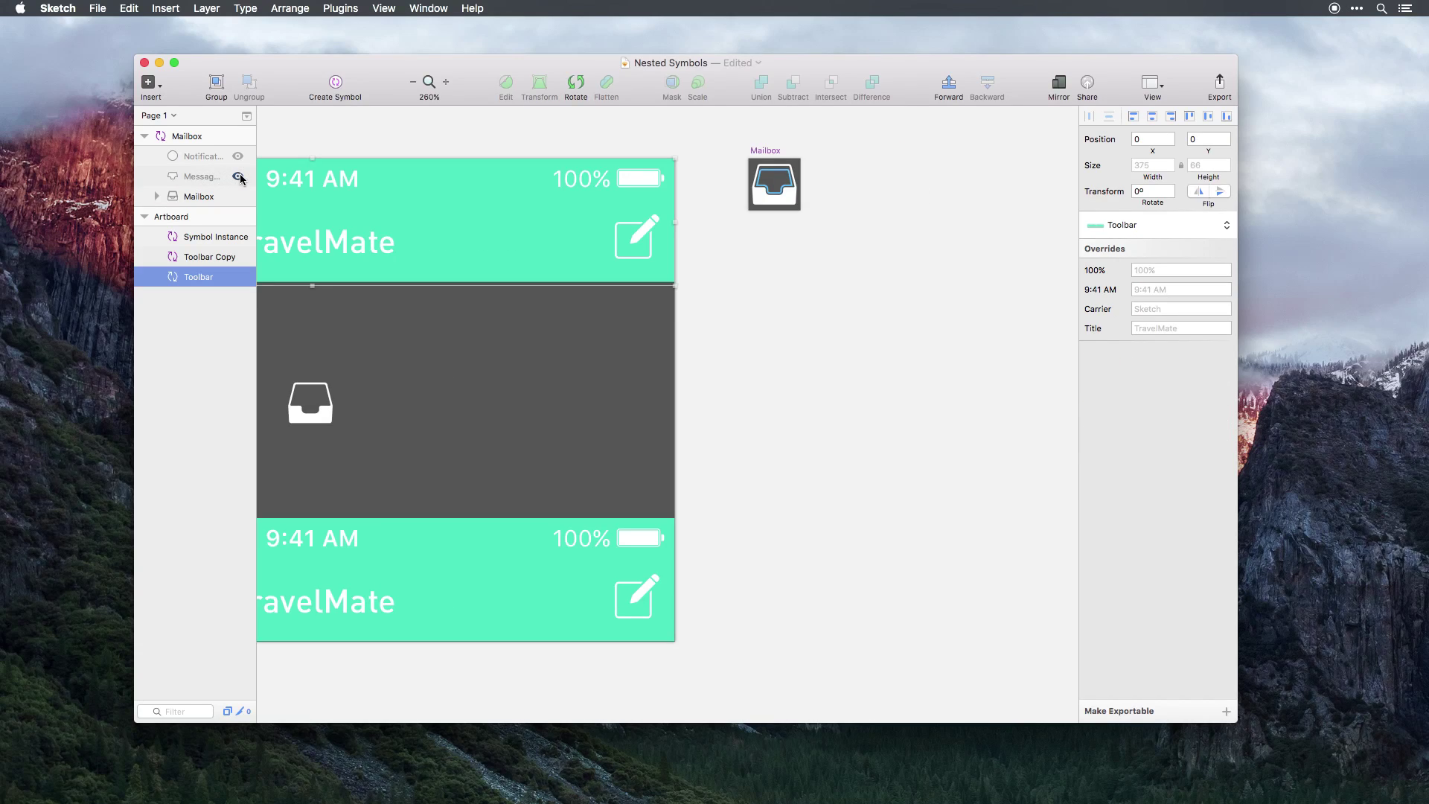
pyautogui.click(238, 177)
pyautogui.click(238, 156)
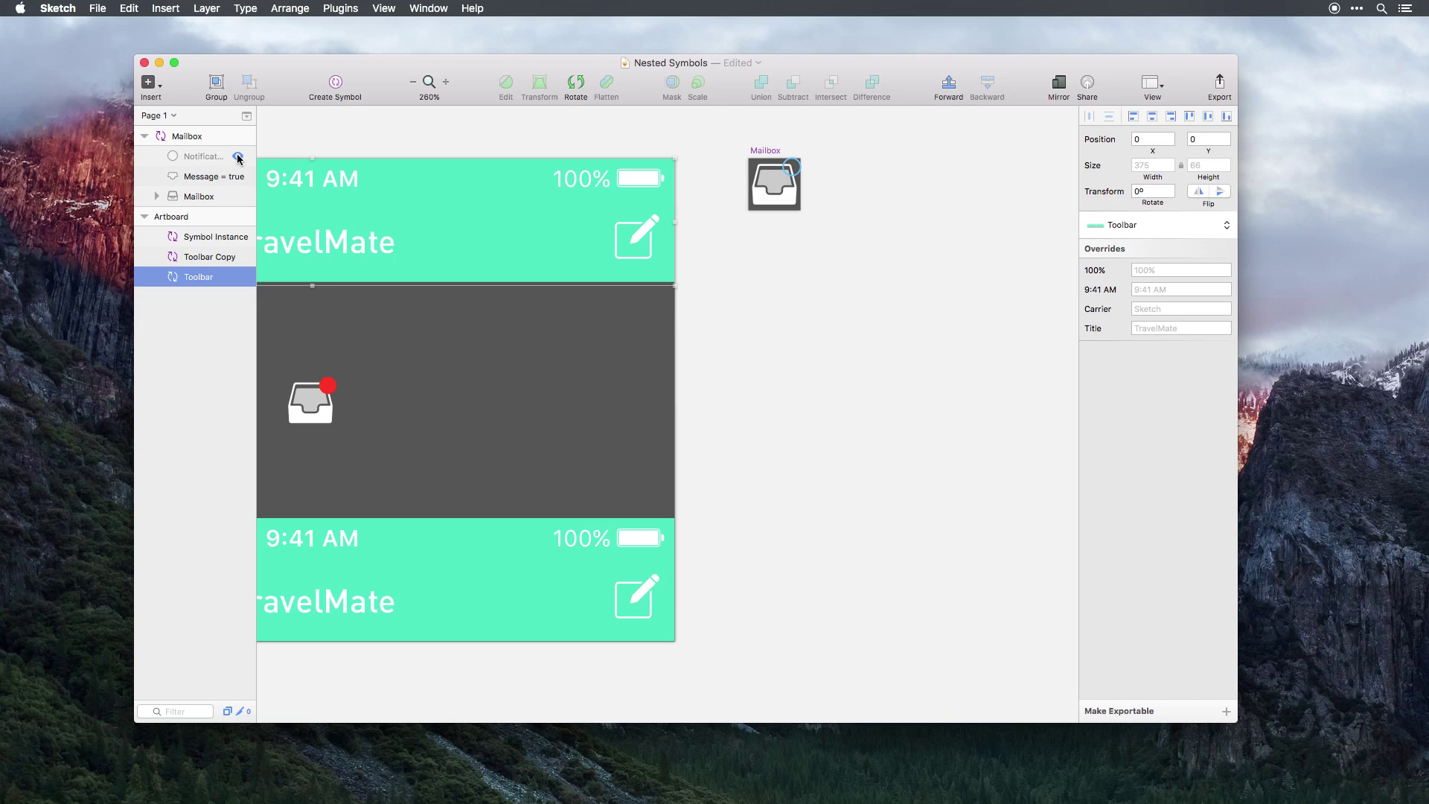